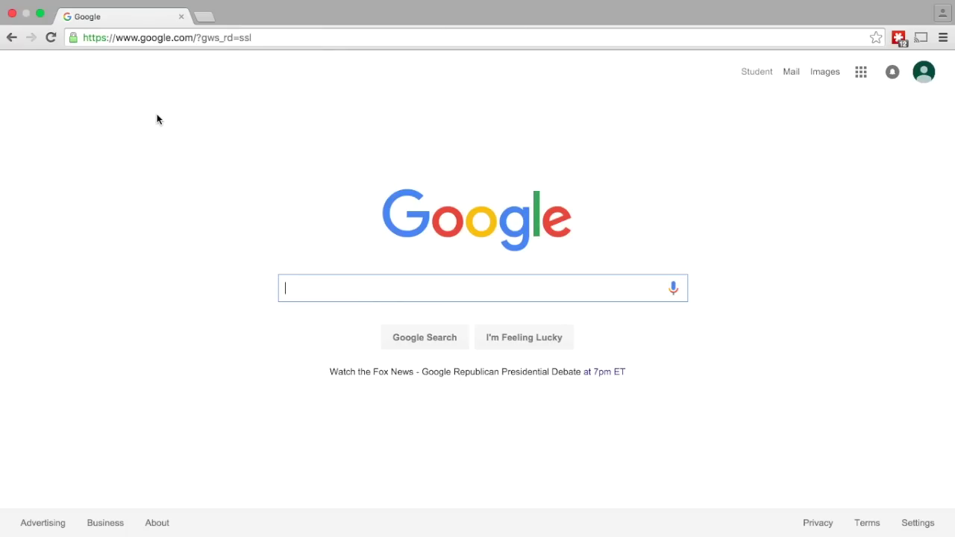
Search Google for 'kami' and open the 'Kami - Free Online Document Viewer' result.
mouse_move(227, 4)
type("kami")
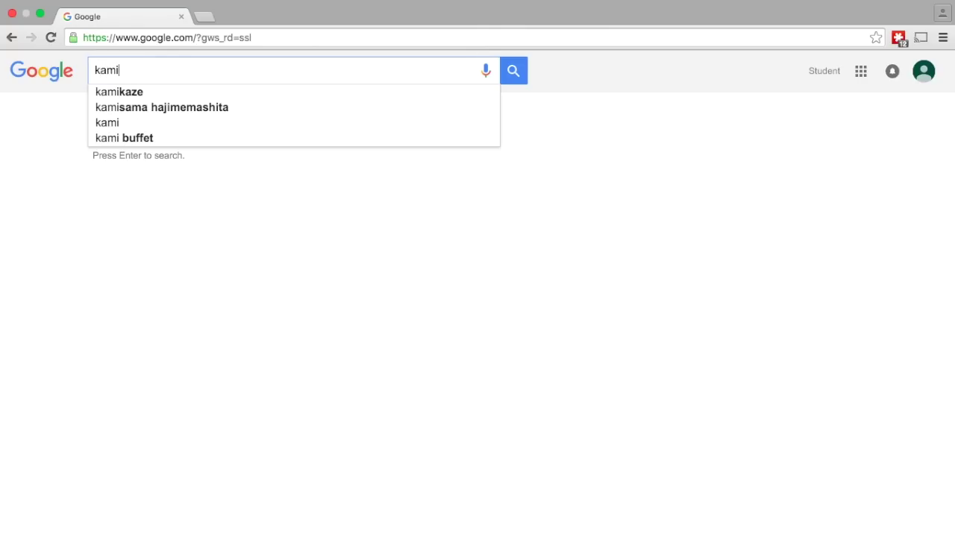
key("Return")
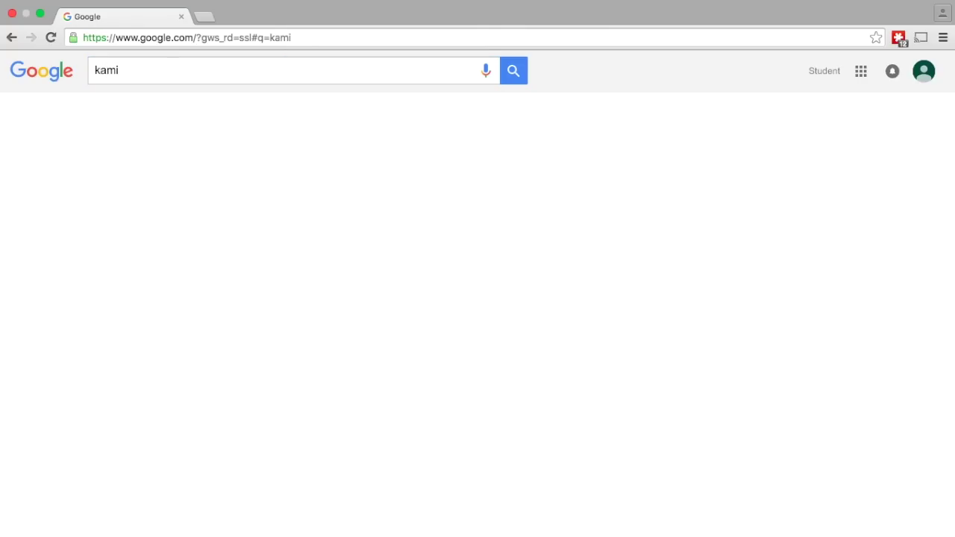
scroll(138, 315, "down", 5)
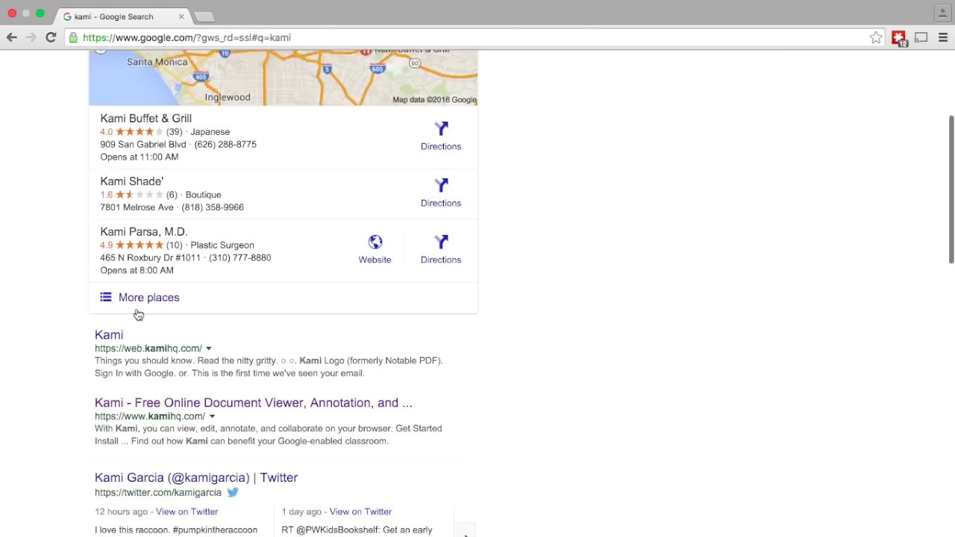
scroll(139, 316, "down", 4)
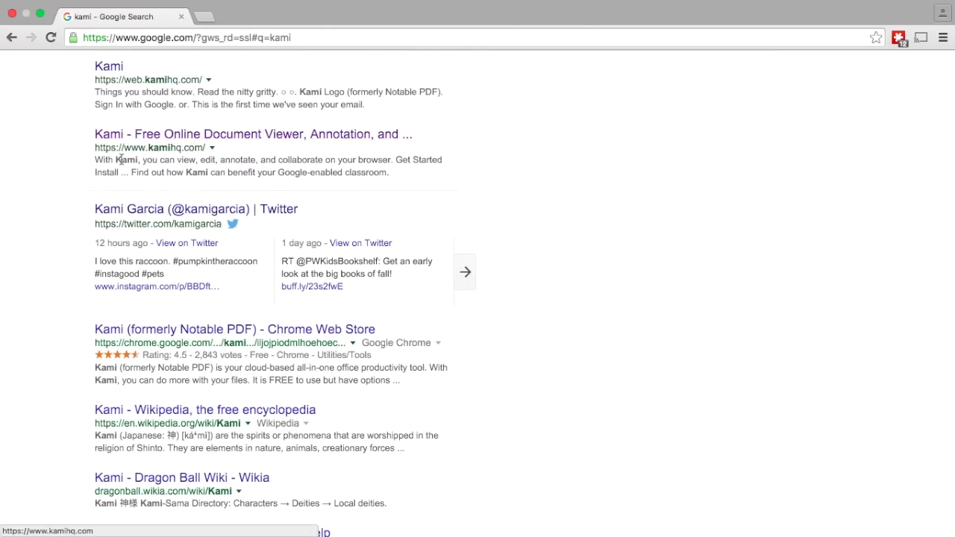
left_click(208, 136)
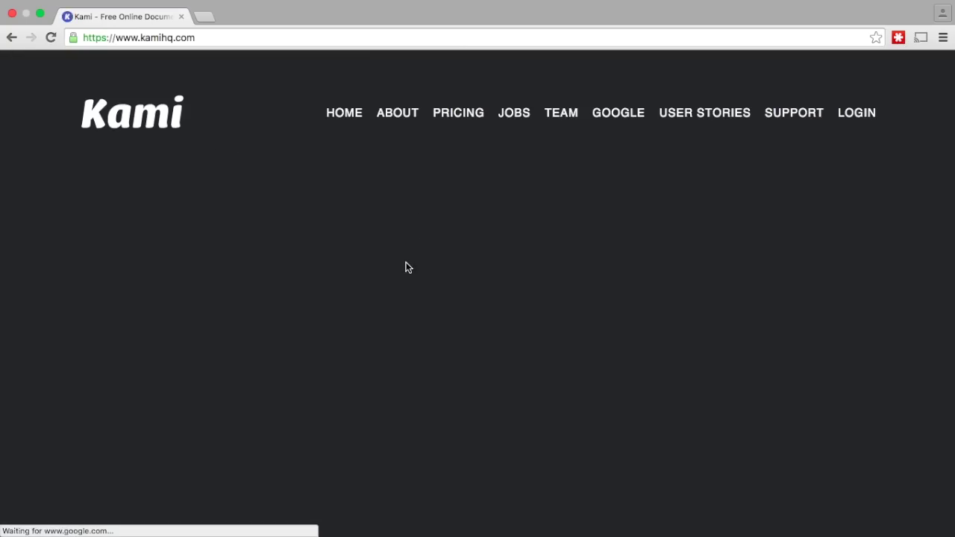
Install the Kami extension in Chrome from the Kami website.
scroll(447, 299, "down", 2)
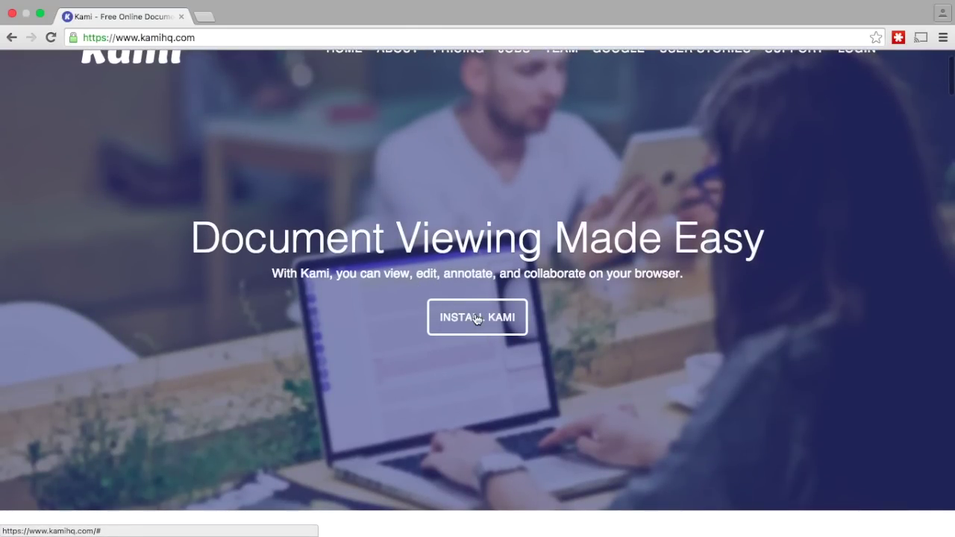
left_click(500, 319)
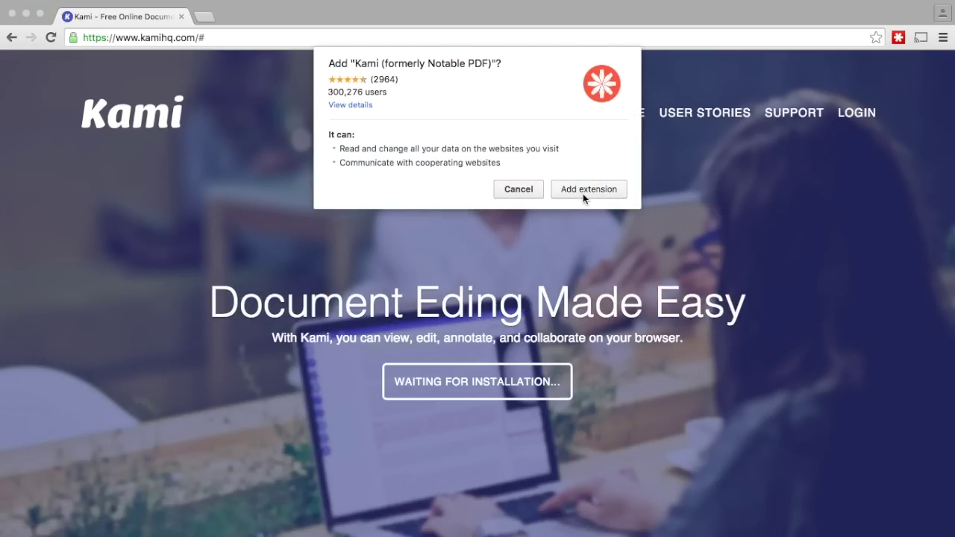
left_click(576, 189)
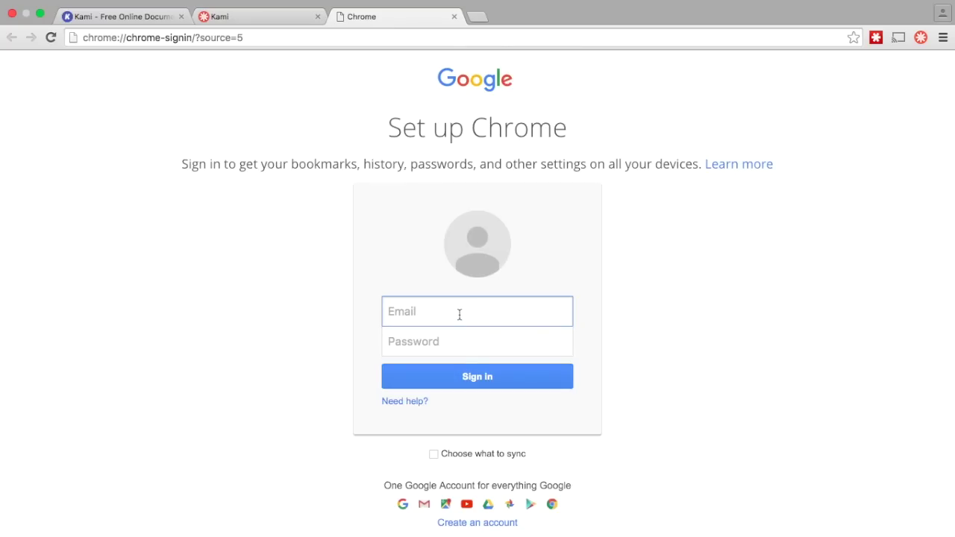
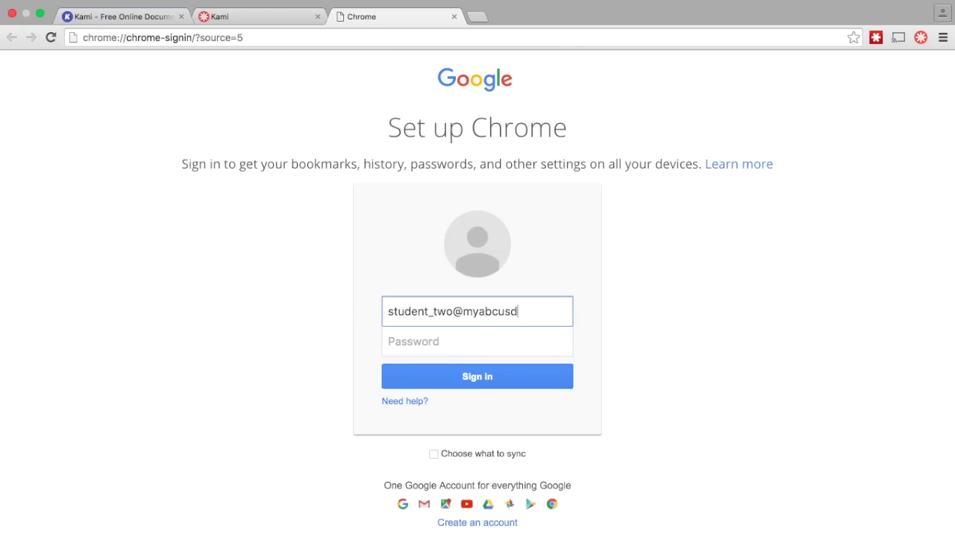
Sign in to Chrome with the school email and password, link data, and allow Kami's permissions.
key("Tab")
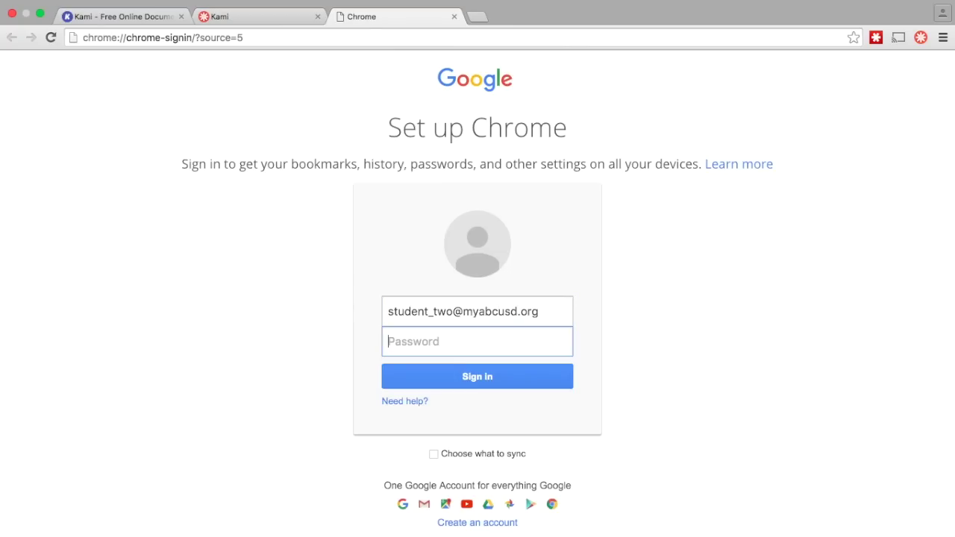
type("••")
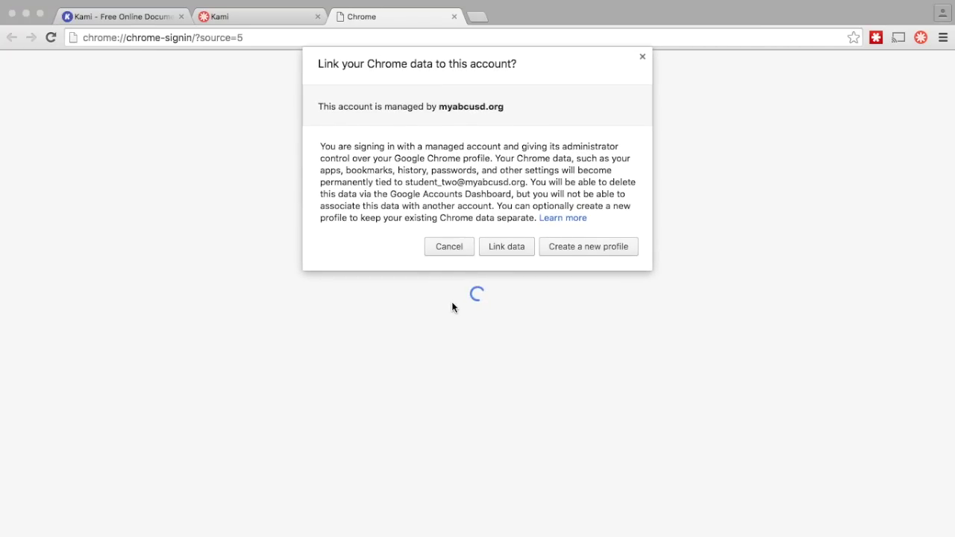
left_click(506, 250)
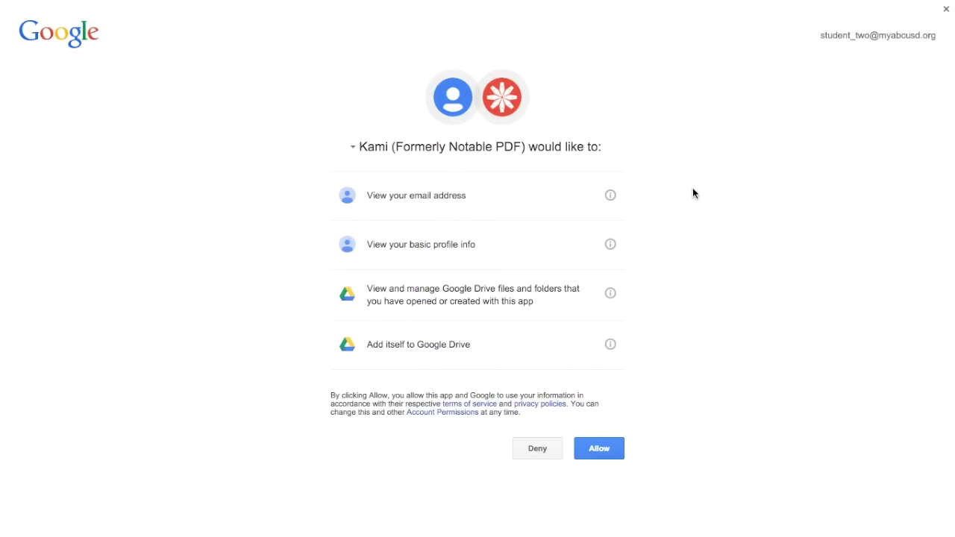
left_click(593, 449)
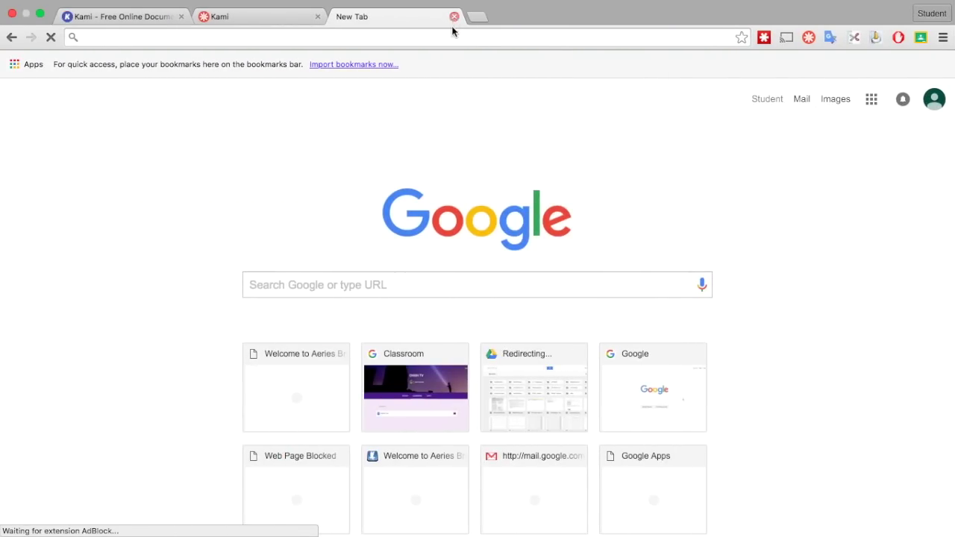
Open the Guided Reading - Example assignment in the Test History class on Google Classroom.
left_click(414, 379)
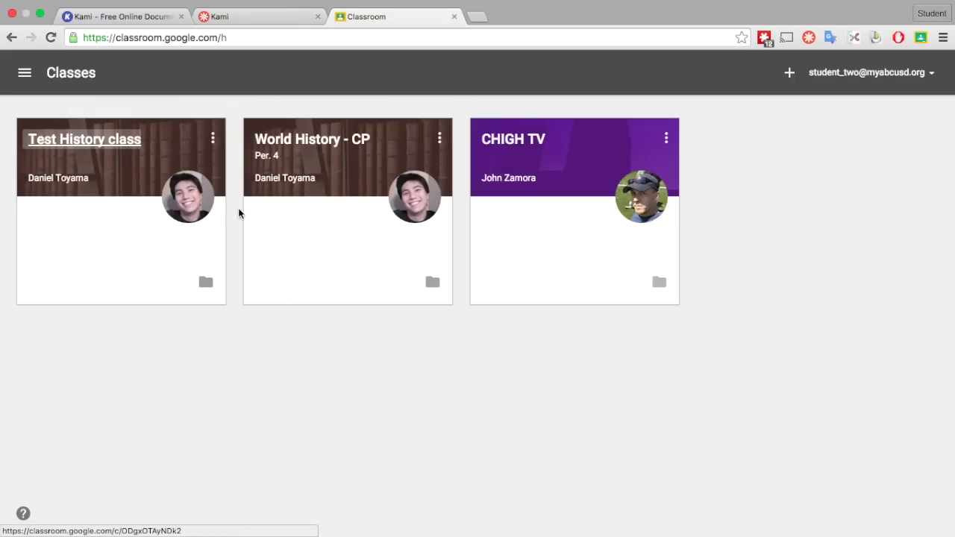
left_click(127, 141)
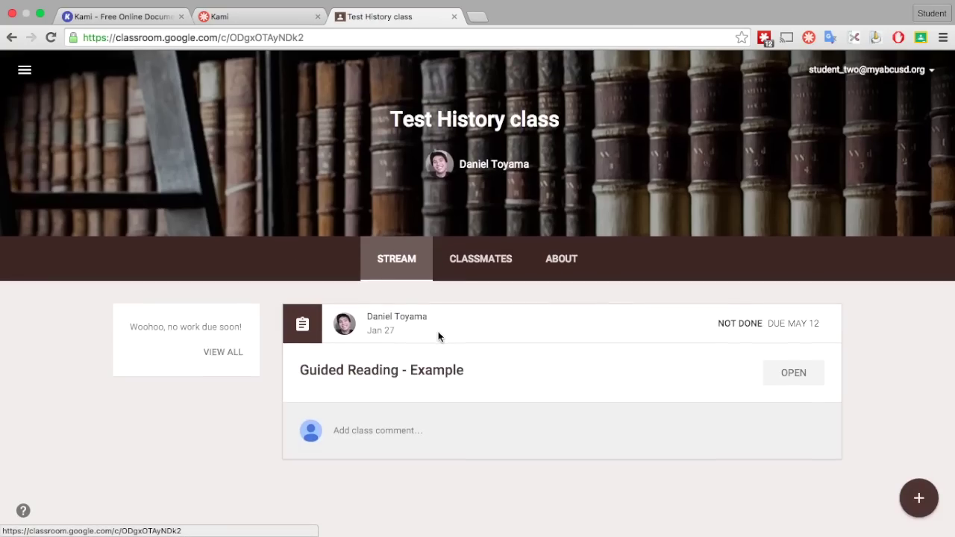
left_click(798, 380)
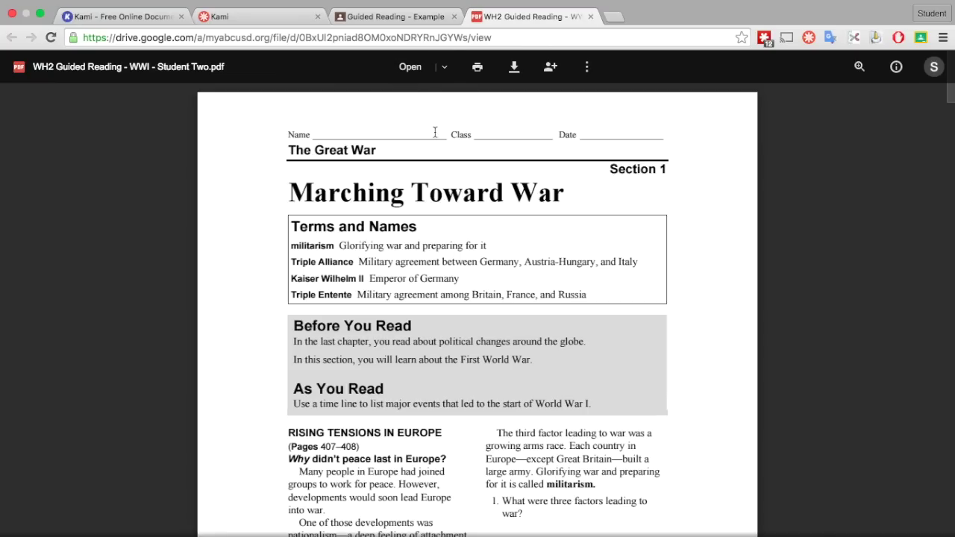
Open the WH2 Guided Reading - WWI PDF with Kami, authorizing its Google Drive access.
left_click(443, 69)
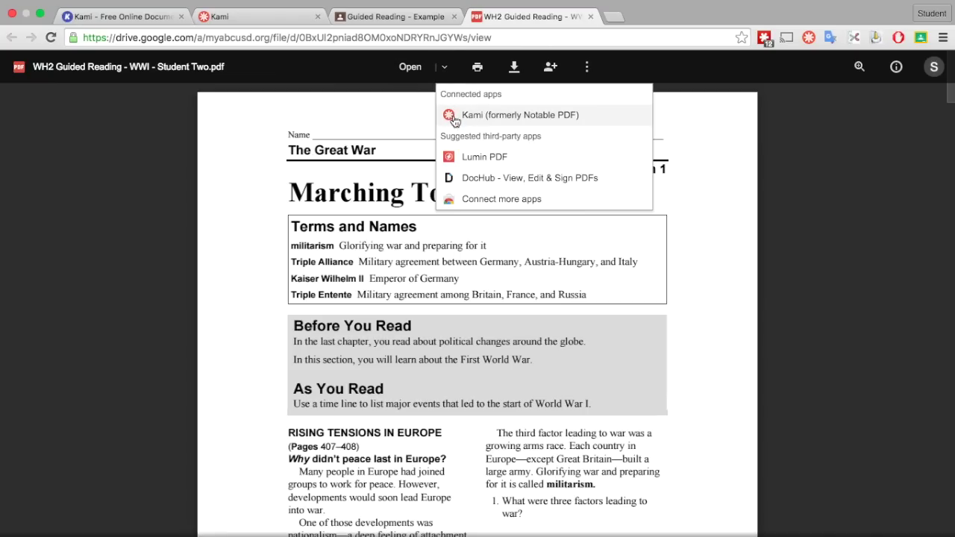
left_click(453, 116)
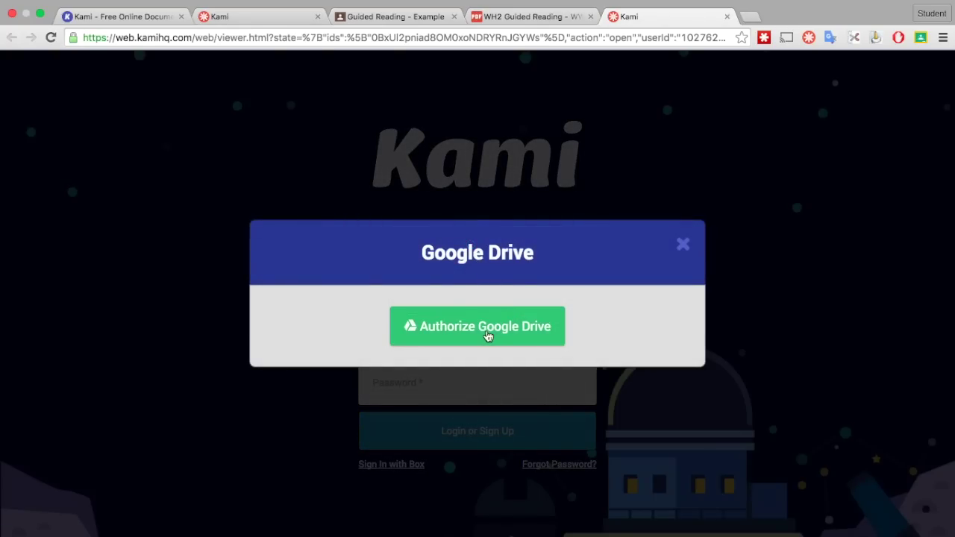
left_click(487, 335)
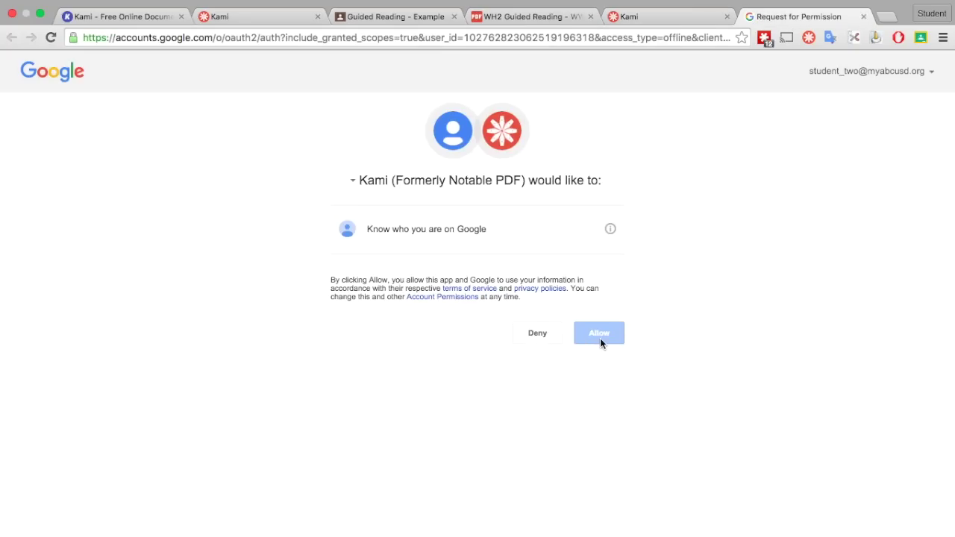
left_click(600, 334)
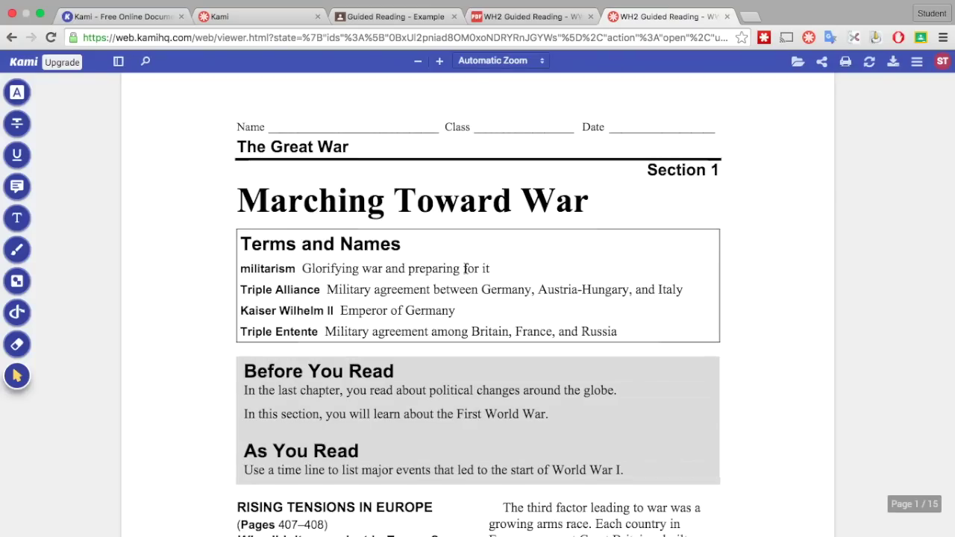
Highlight the whole title 'Marching Toward War' in yellow, including the final r.
scroll(464, 270, "down", 20)
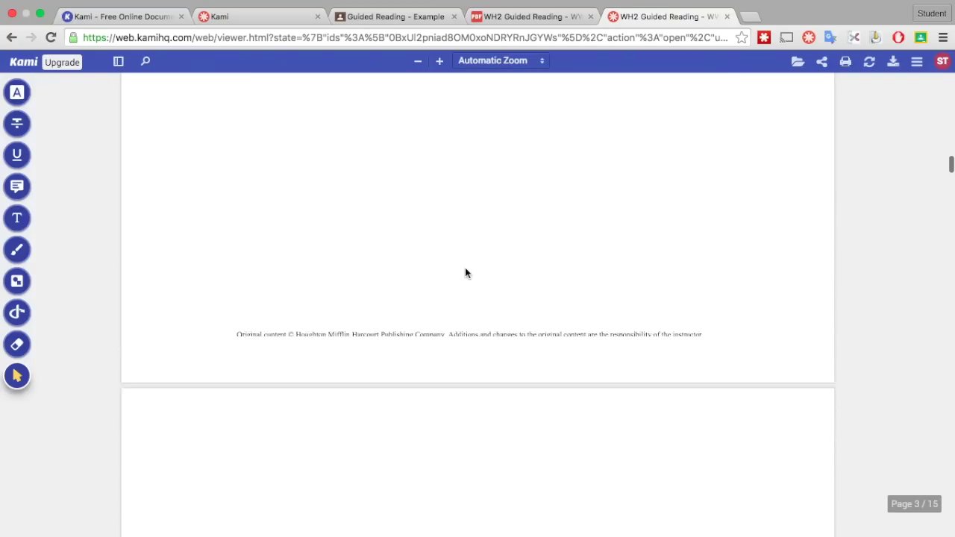
scroll(465, 267, "up", 12)
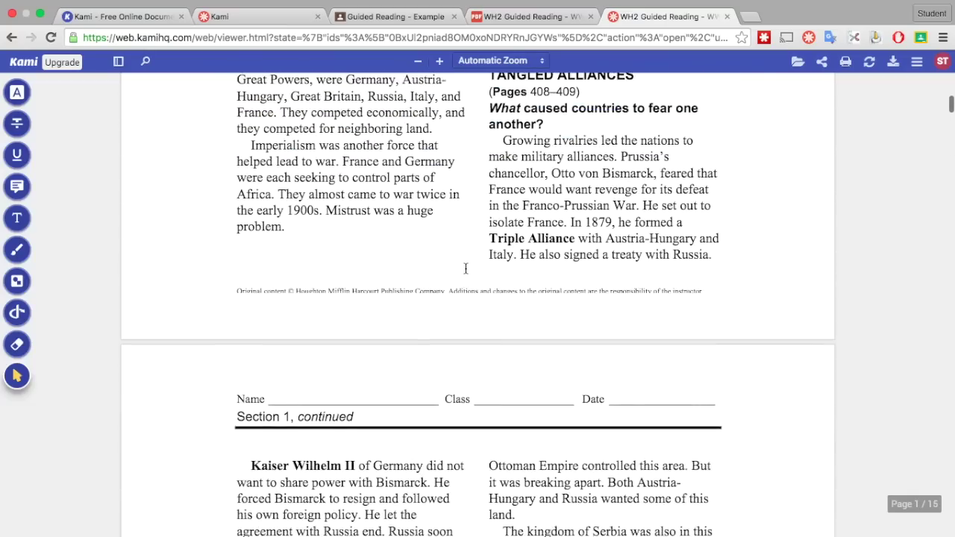
scroll(465, 269, "up", 8)
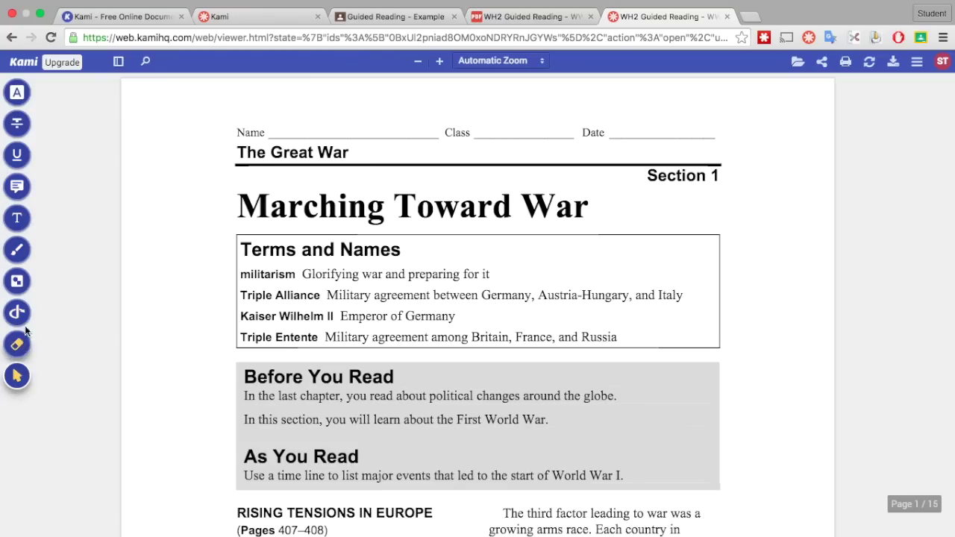
left_click(17, 93)
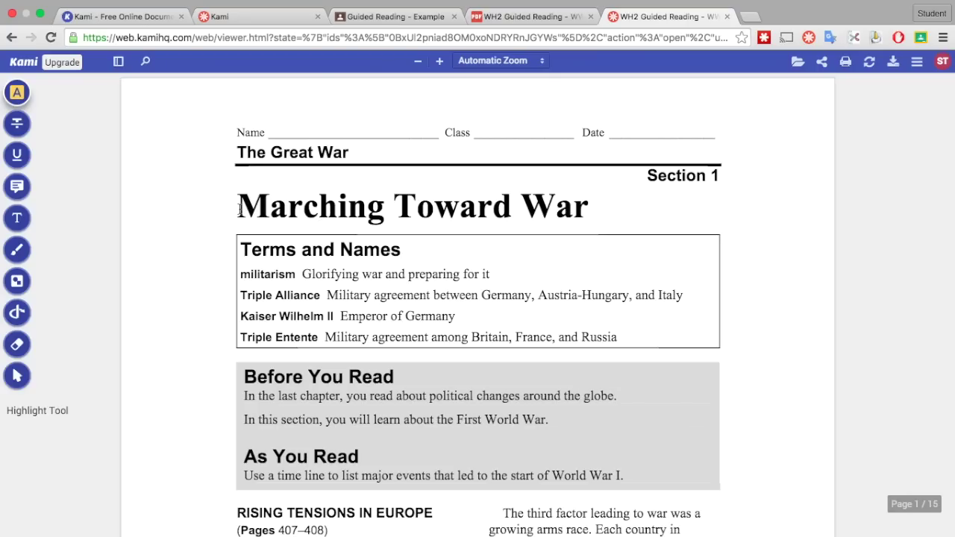
left_click_drag(239, 211, 581, 214)
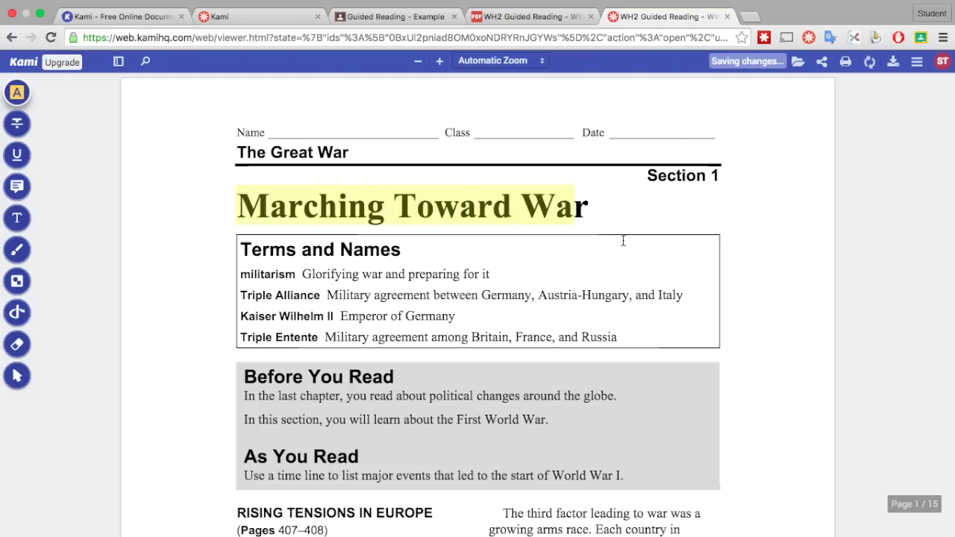
left_click(592, 211)
left_click_drag(592, 210, 579, 211)
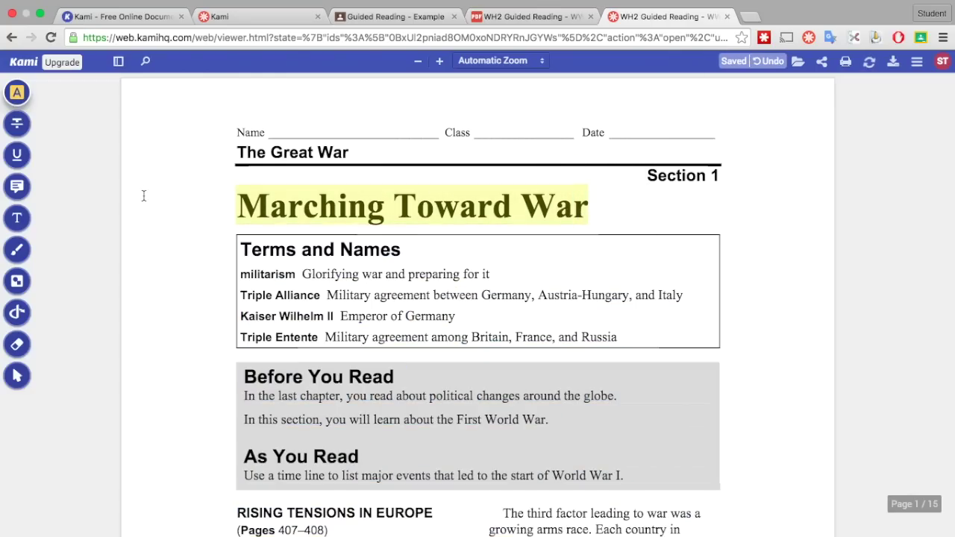
left_click(578, 210)
left_click_drag(579, 206, 602, 239)
left_click_drag(582, 207, 576, 224)
scroll(418, 284, "down", 5)
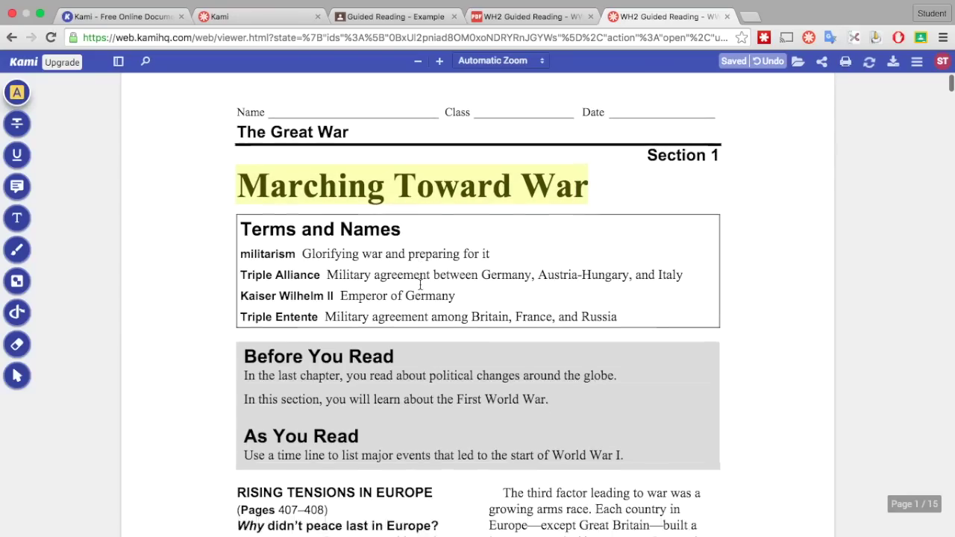
Add a text box below question 1 reading 'The three factors leading to the first World War were...'.
scroll(421, 284, "down", 2)
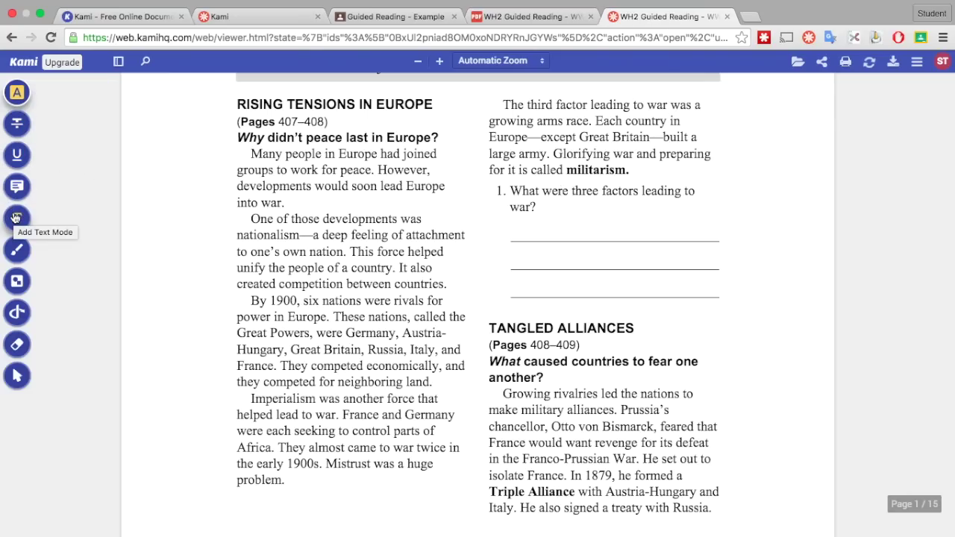
left_click(16, 218)
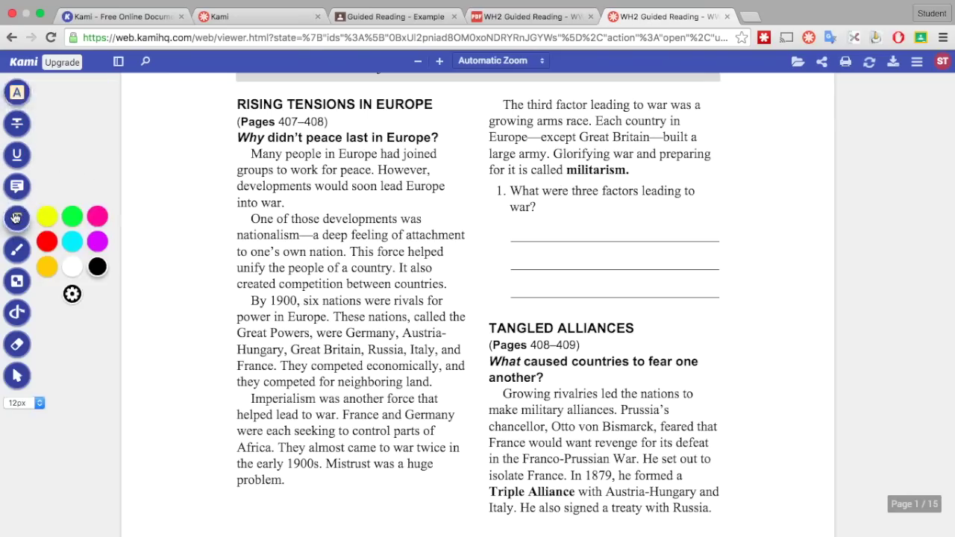
left_click(509, 225)
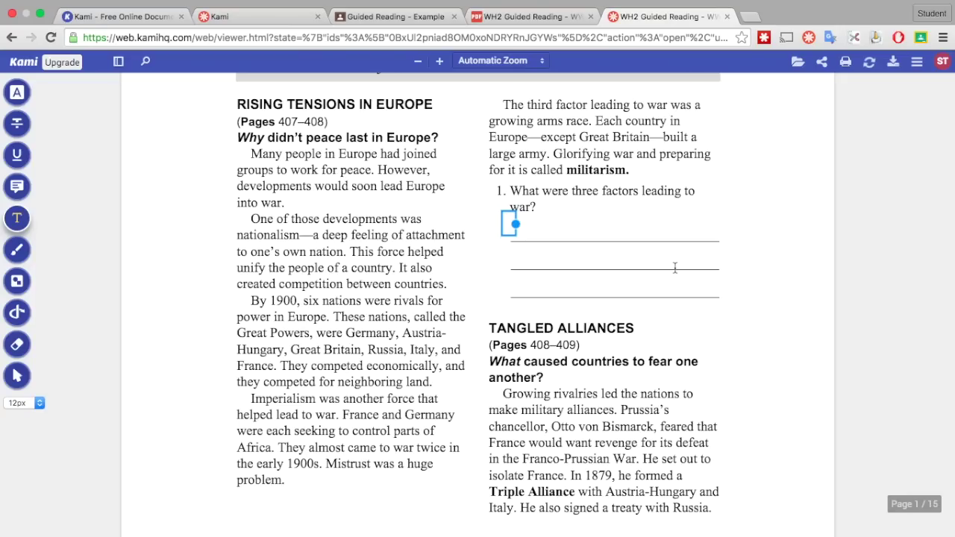
type("The three facto")
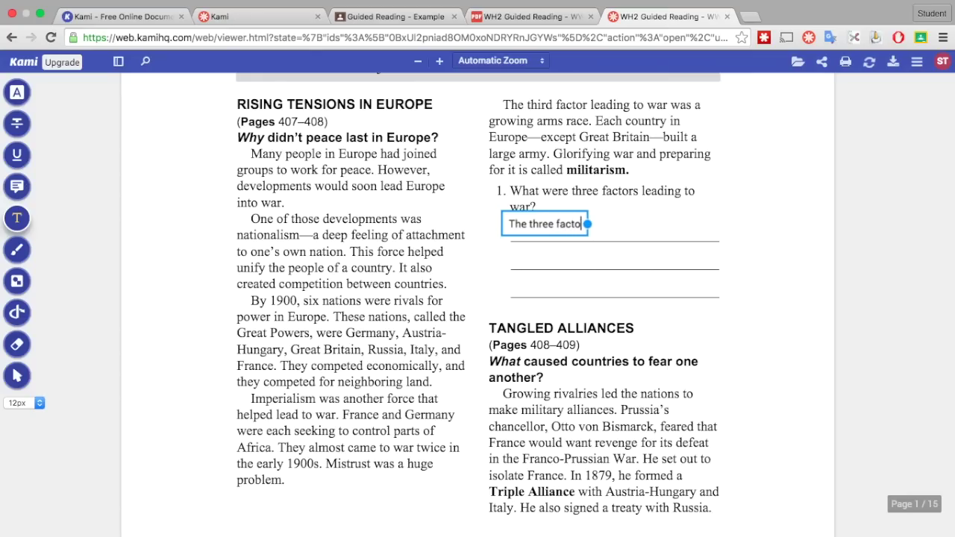
type("rs leading t")
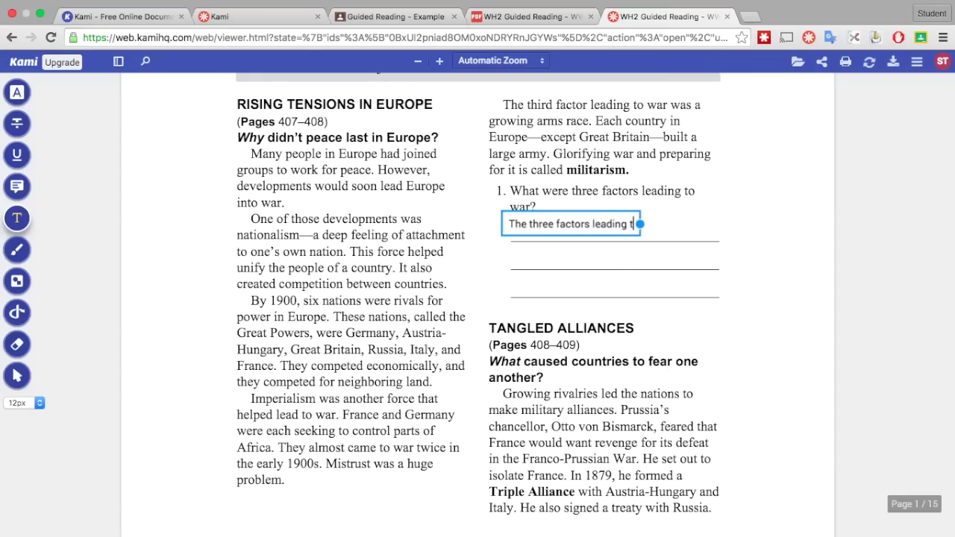
type("o the ")
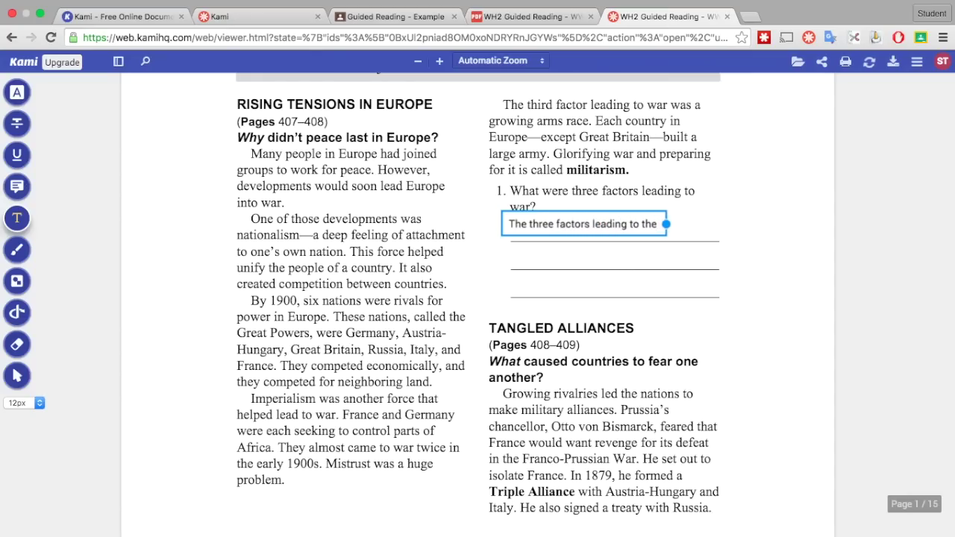
type("first")
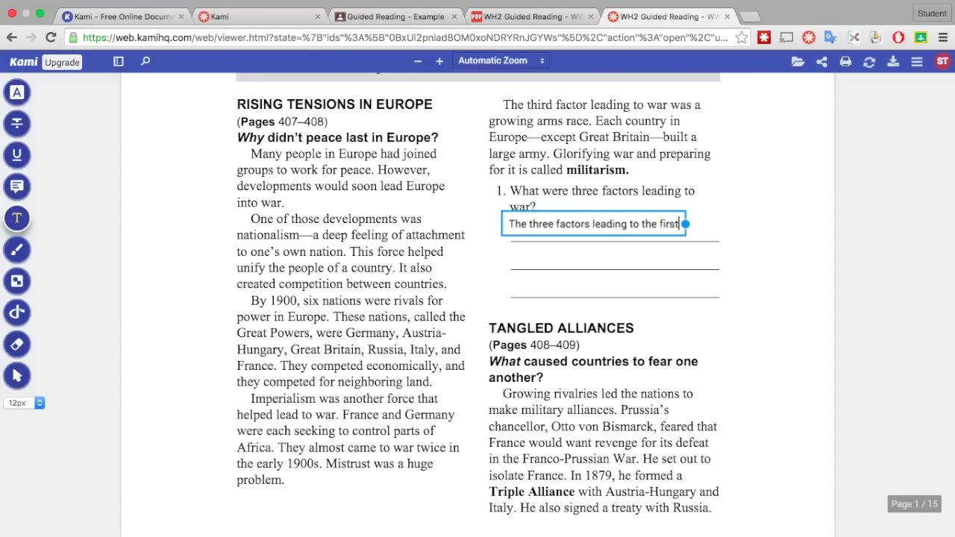
type(" World ")
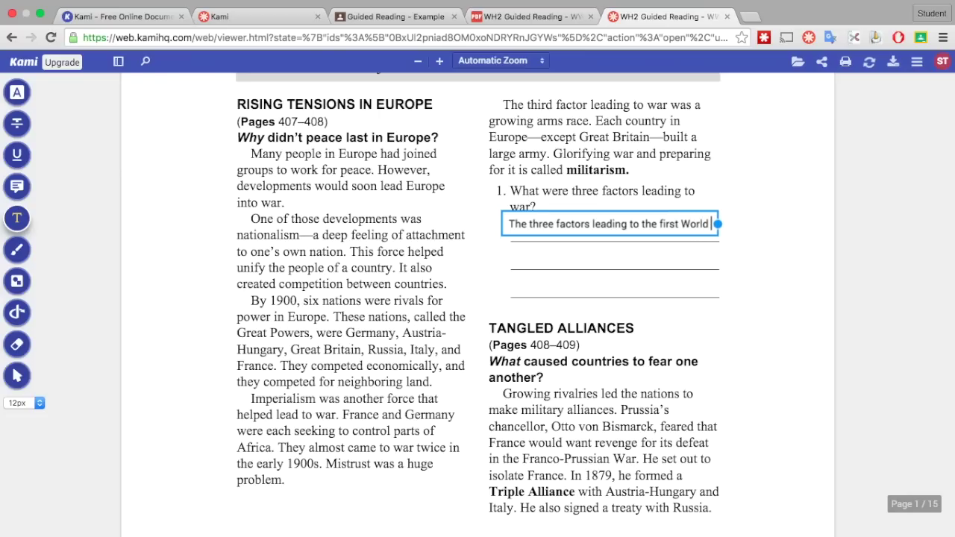
type("War were")
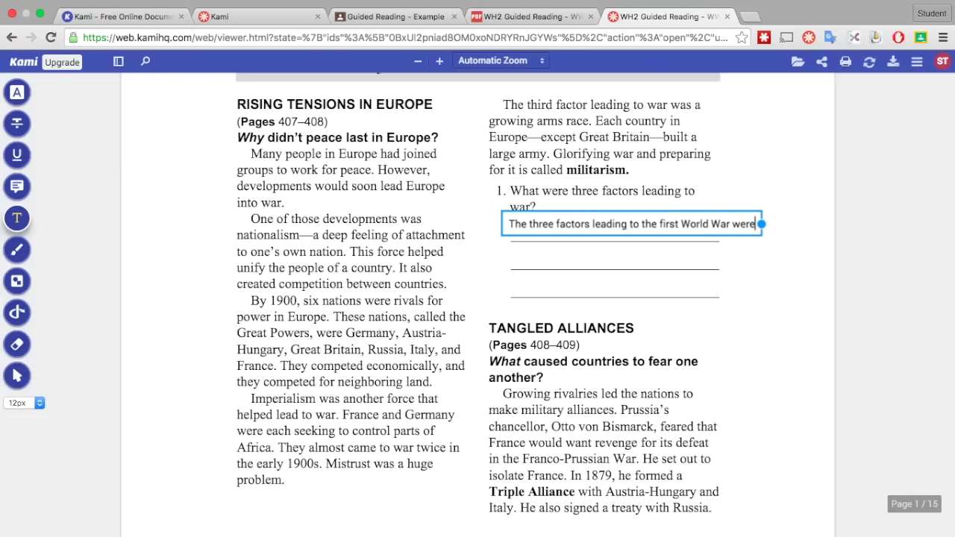
type(" a")
key("BackSpace")
key("BackSpace")
type("...")
Select the answer text box to show its toolbar and its fill colour choices.
left_click(717, 223)
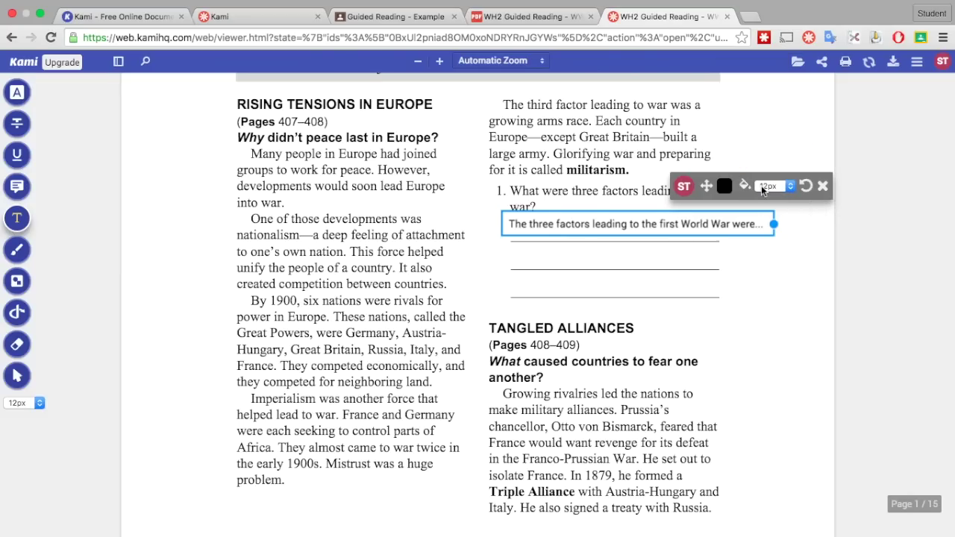
left_click(750, 191)
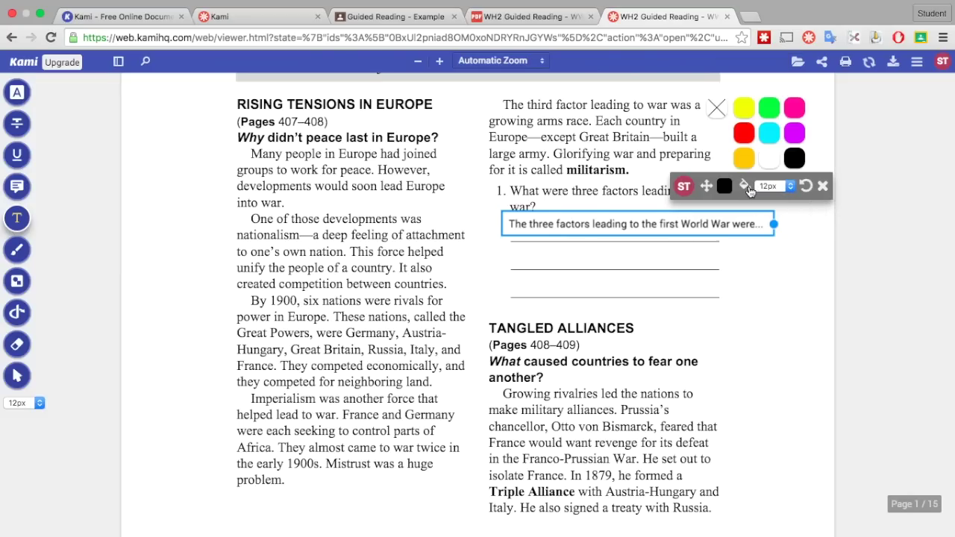
Fill the answer text box with cyan.
left_click(750, 188)
left_click(745, 186)
left_click(768, 134)
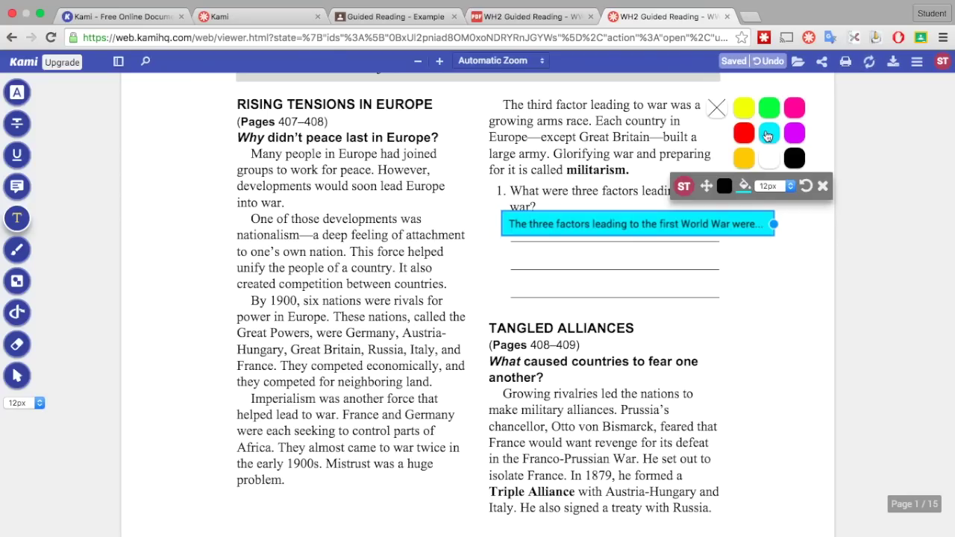
Keep the answer text black after trying pink, and move the box just below question 1.
left_click(714, 219)
left_click(691, 186)
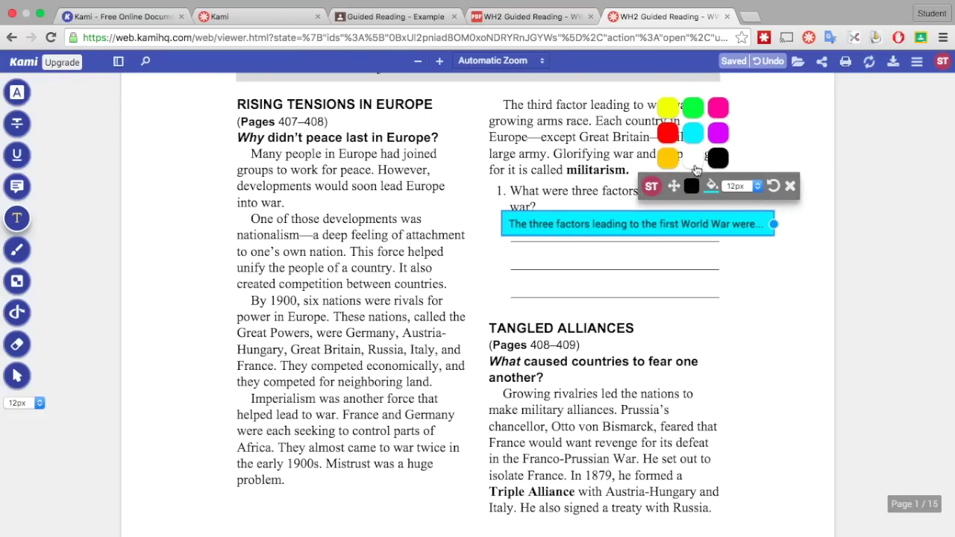
left_click(718, 110)
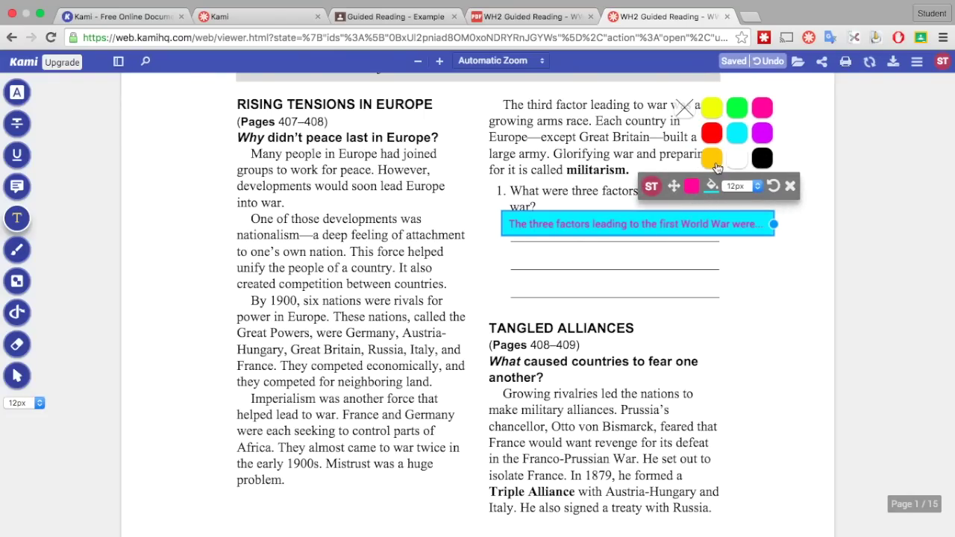
left_click(718, 159)
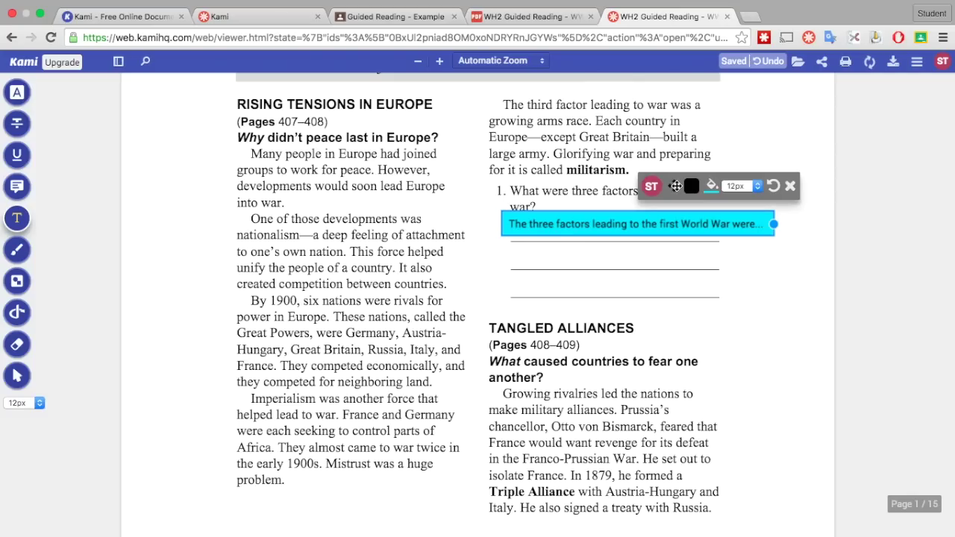
left_click_drag(672, 194, 653, 188)
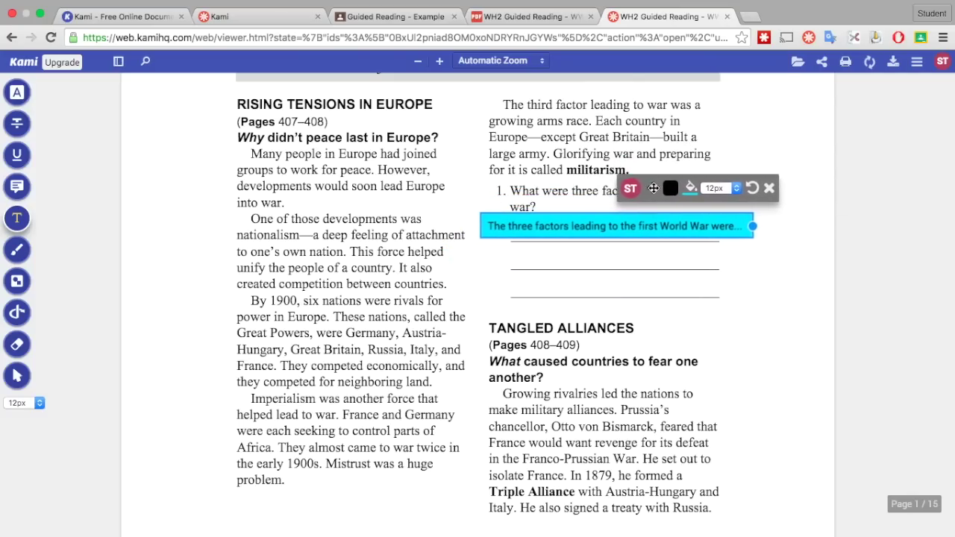
Nudge the cyan answer box left and drag its right edge inward so text wraps onto two lines.
left_click(669, 187)
left_click(755, 228)
left_click(754, 227)
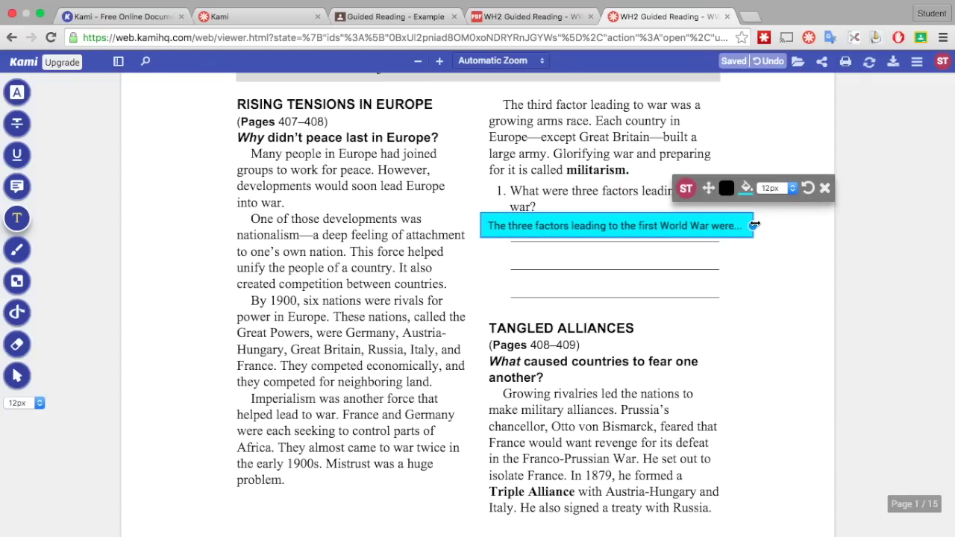
left_click_drag(756, 226, 737, 231)
left_click(565, 230)
scroll(565, 228, "down", 3)
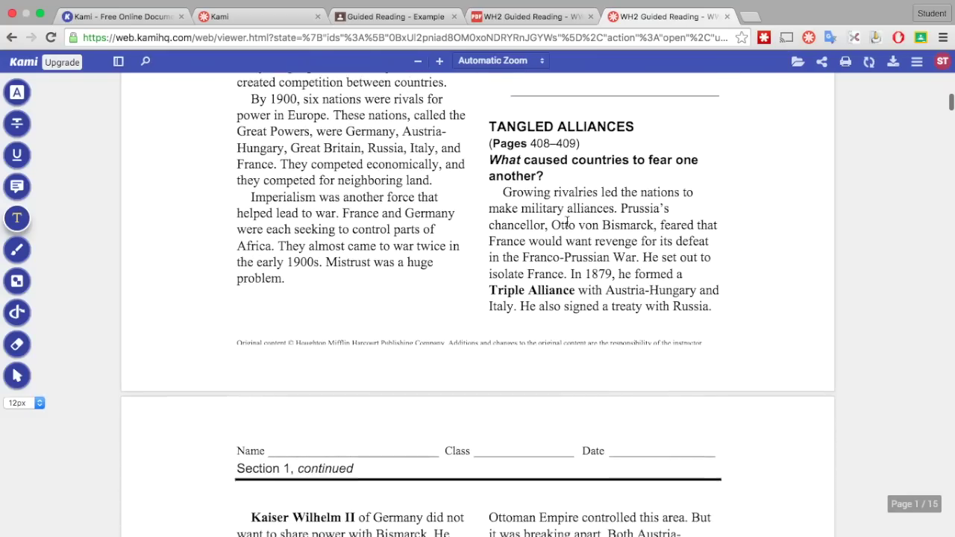
scroll(567, 224, "up", 2)
scroll(567, 222, "up", 1)
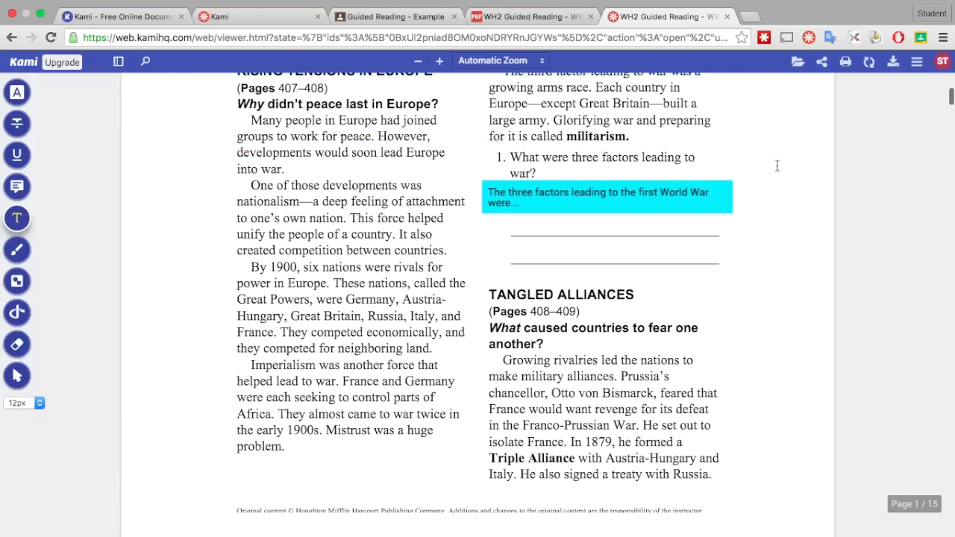
Export the PDF with annotations on top to Google Drive and open the saved file.
left_click(891, 62)
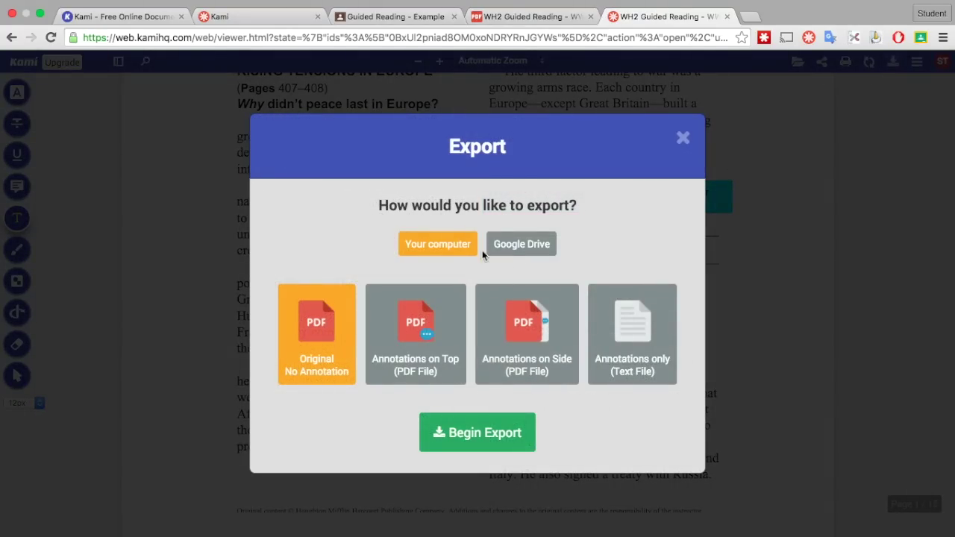
left_click(527, 247)
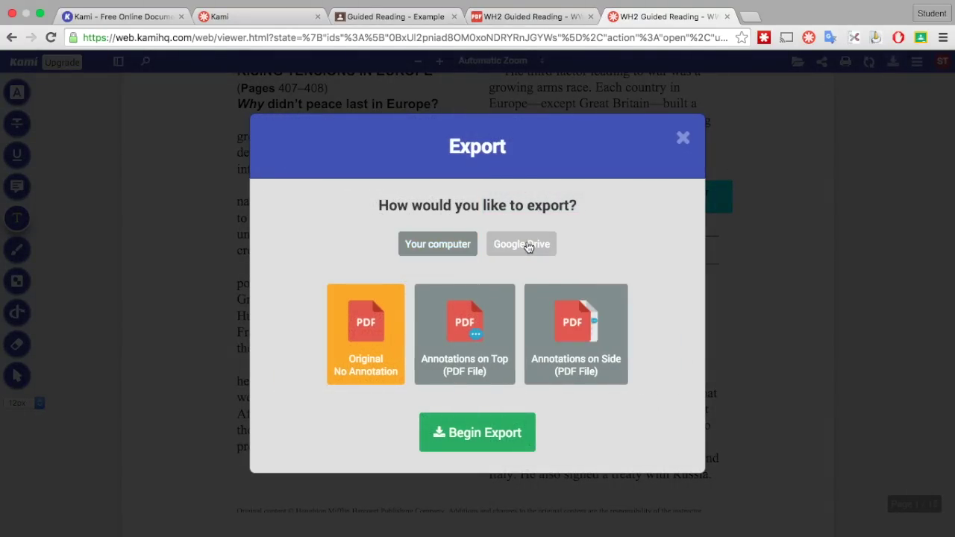
left_click(372, 361)
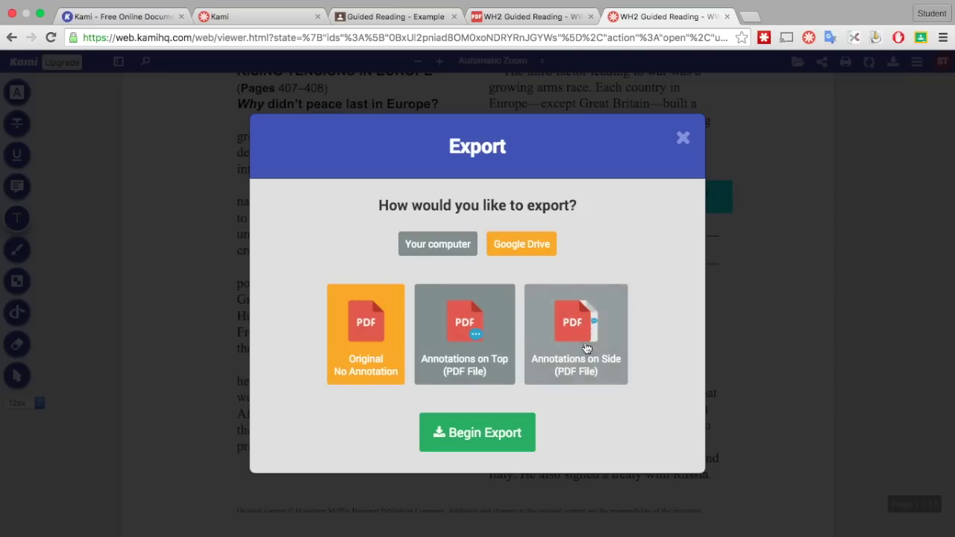
left_click(462, 336)
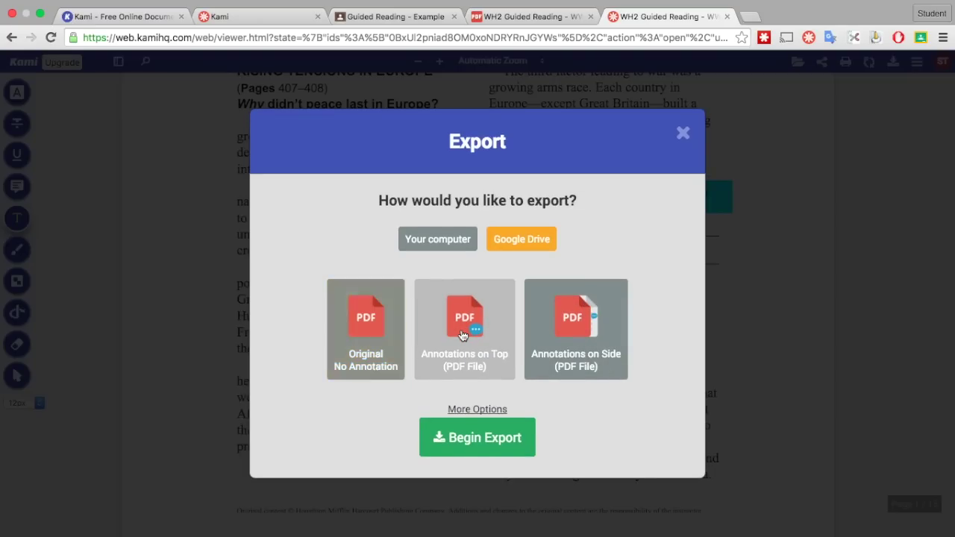
left_click(492, 439)
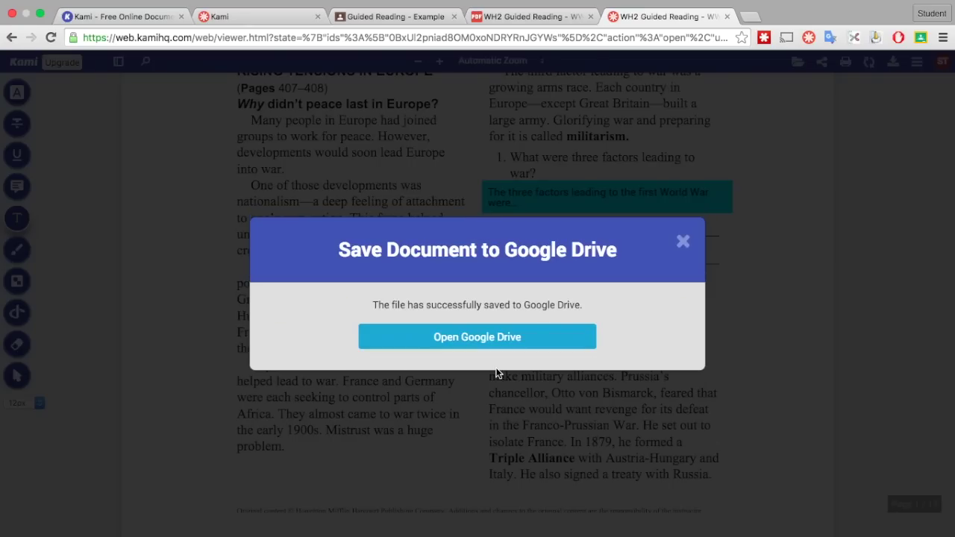
left_click(493, 347)
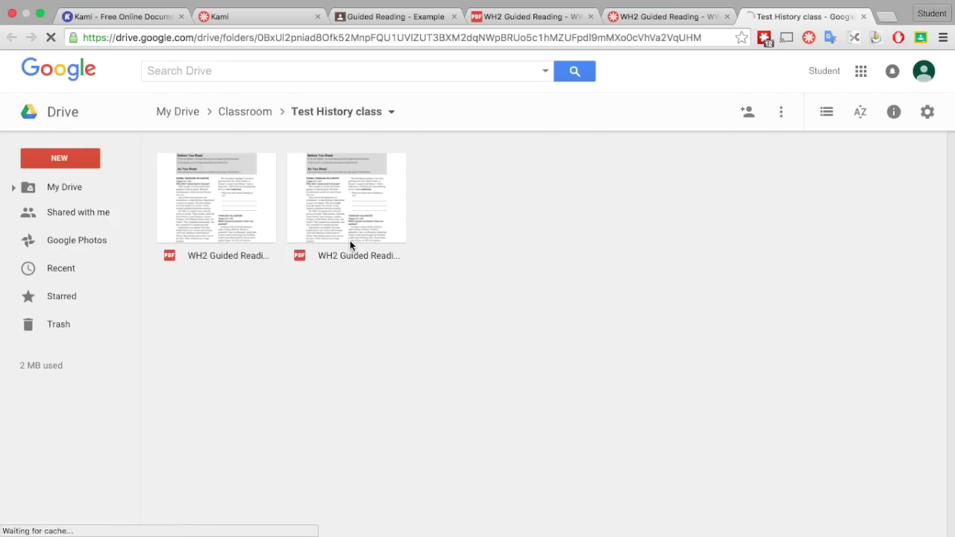
In list view, preview the Student Two Export PDF to check question 1's answer, then close it.
left_click(826, 112)
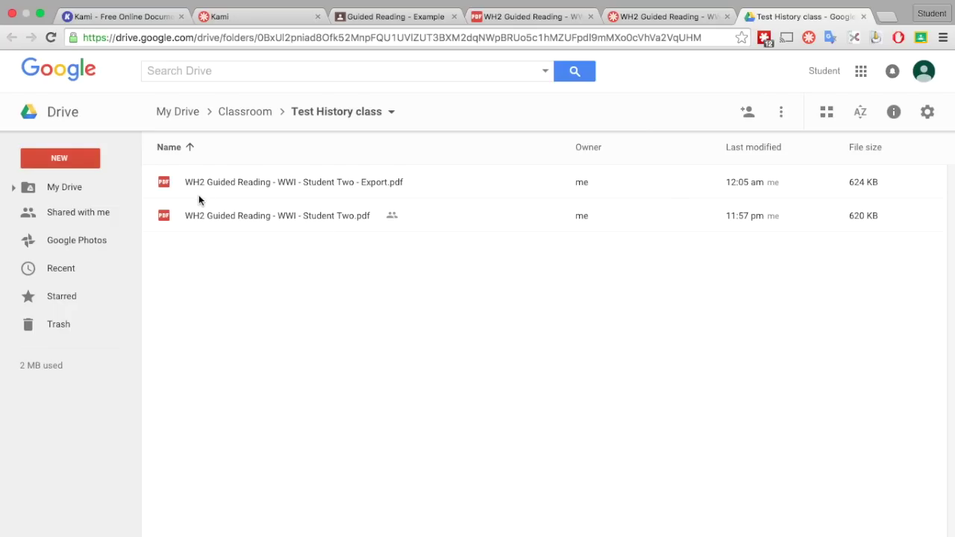
left_click(380, 187)
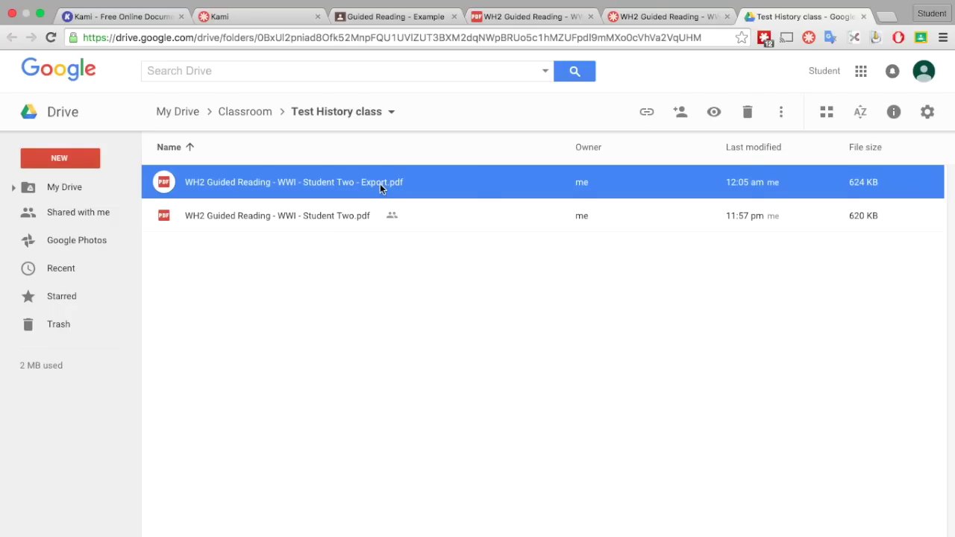
double_click(380, 183)
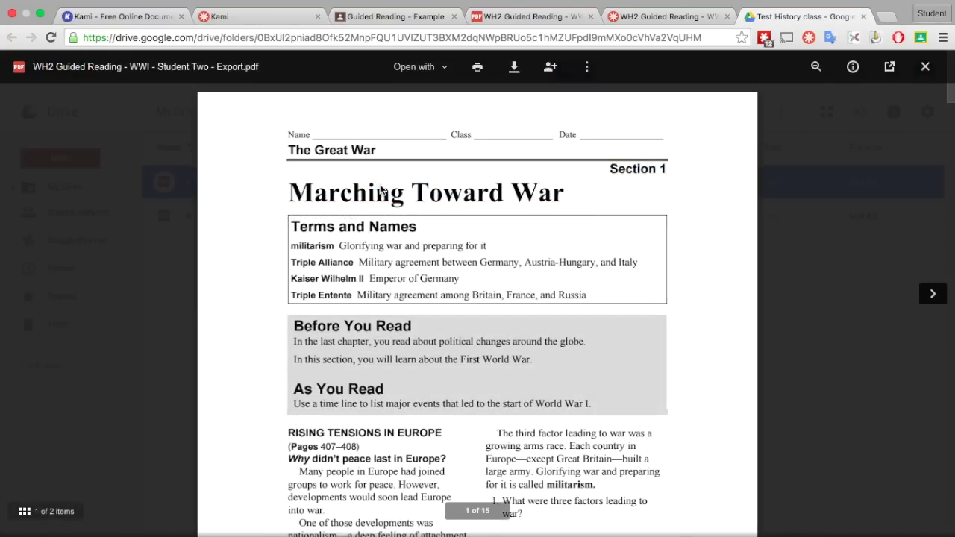
scroll(503, 277, "down", 5)
scroll(503, 277, "up", 1)
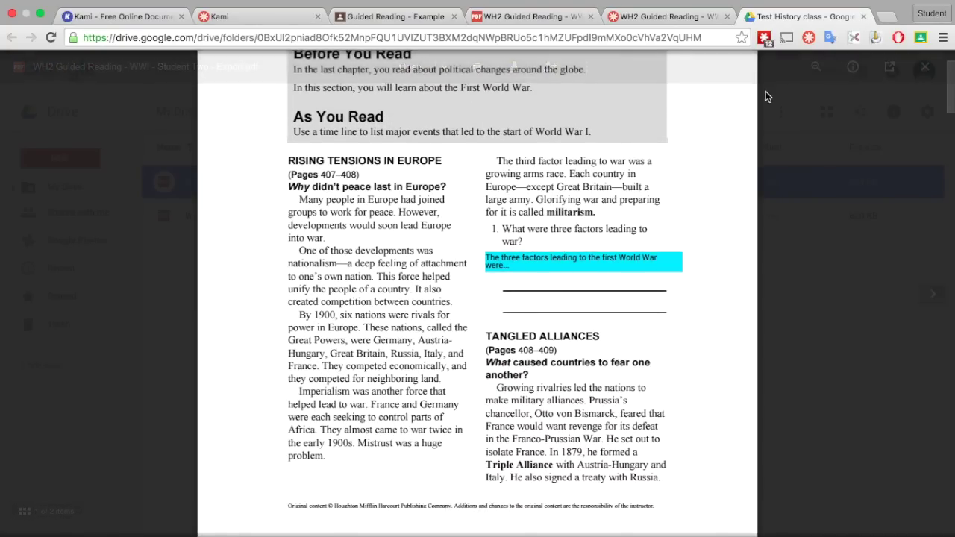
left_click(925, 66)
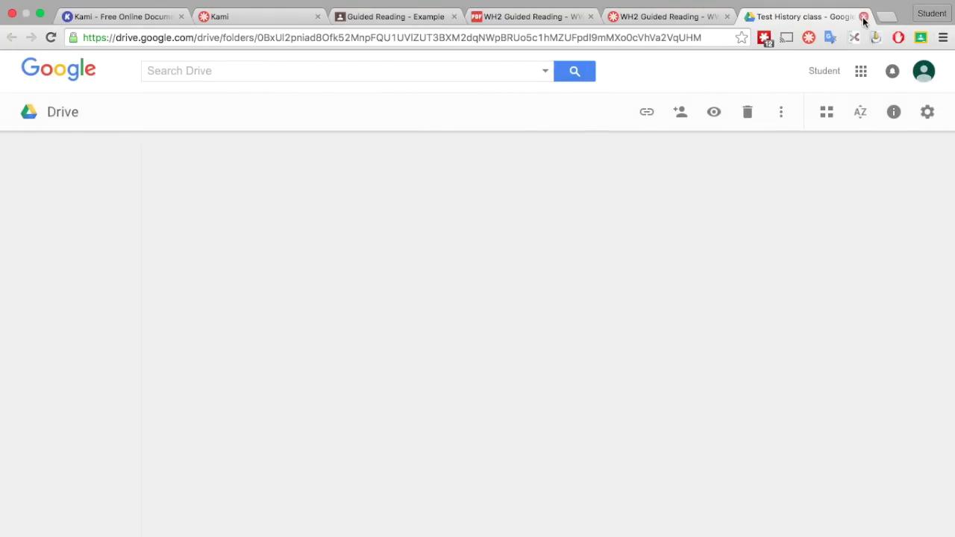
Close the Google Drive, Kami and original PDF tabs to return to Classroom.
left_click(863, 17)
left_click(726, 16)
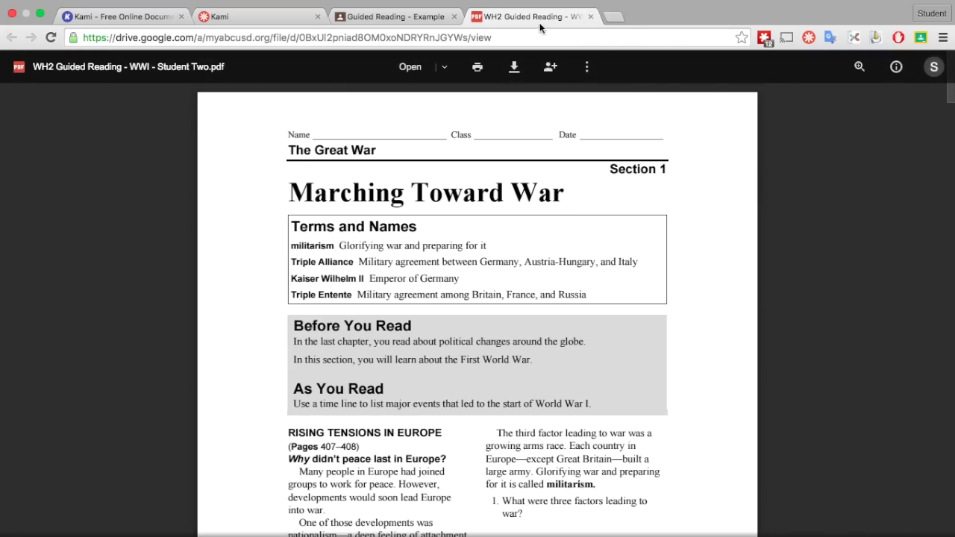
left_click(590, 18)
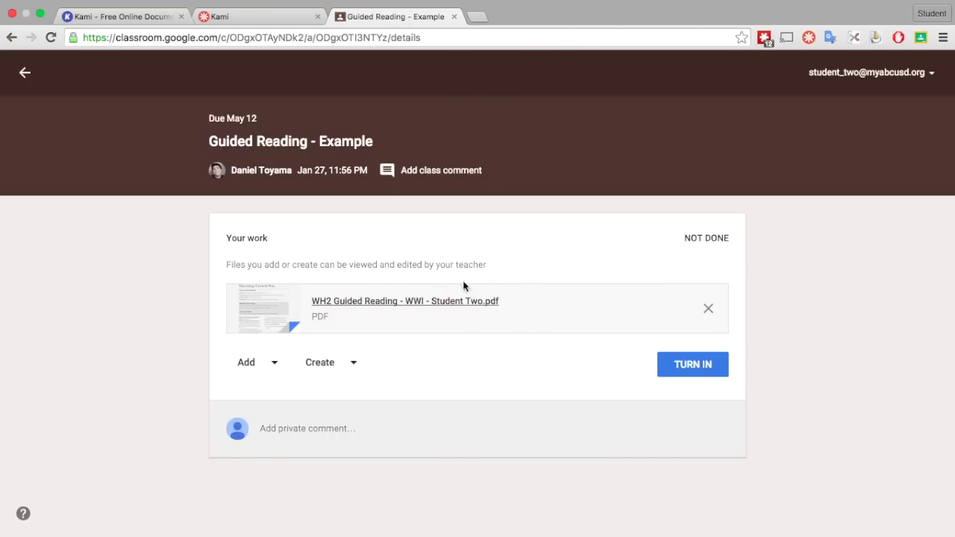
Swap the original attachment for the Drive file found by searching 'Guided Re': the Export PDF.
left_click(708, 310)
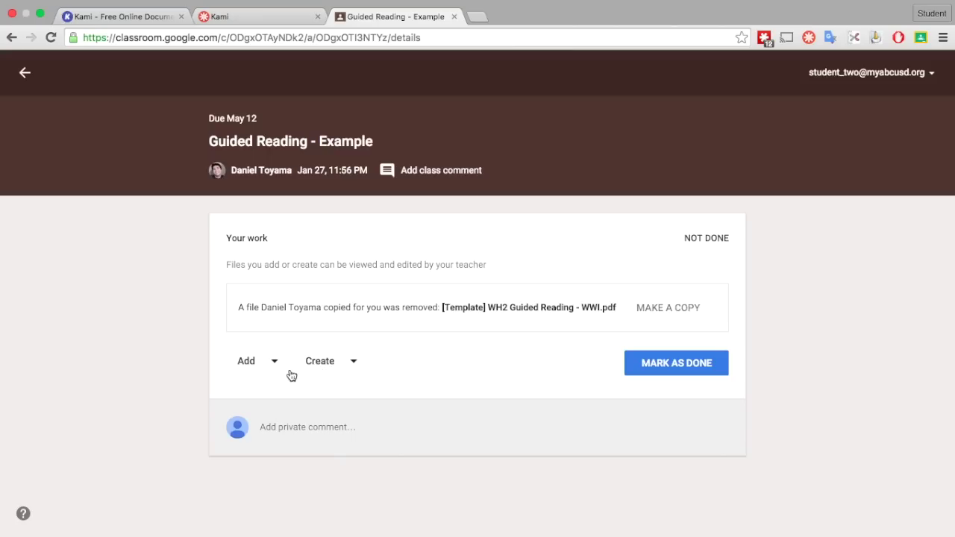
left_click(250, 366)
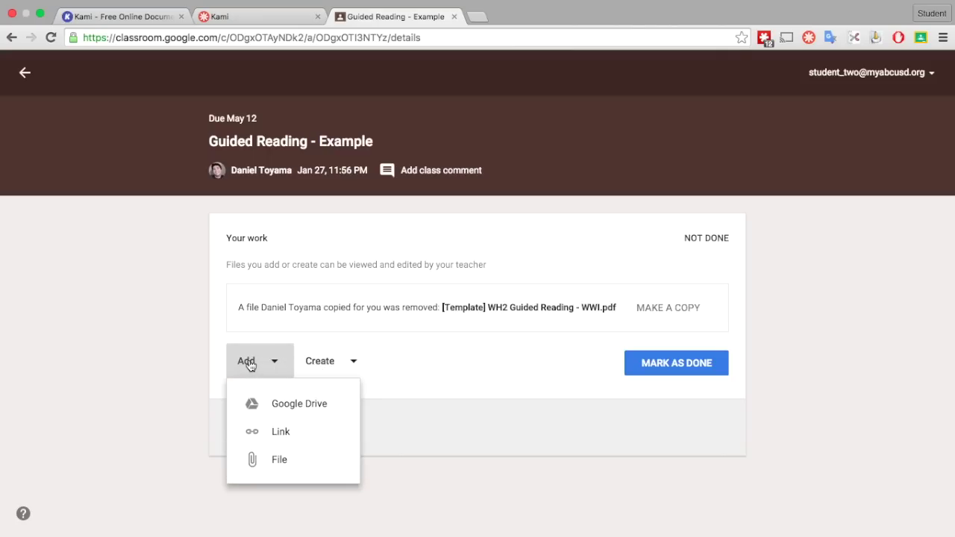
left_click(277, 401)
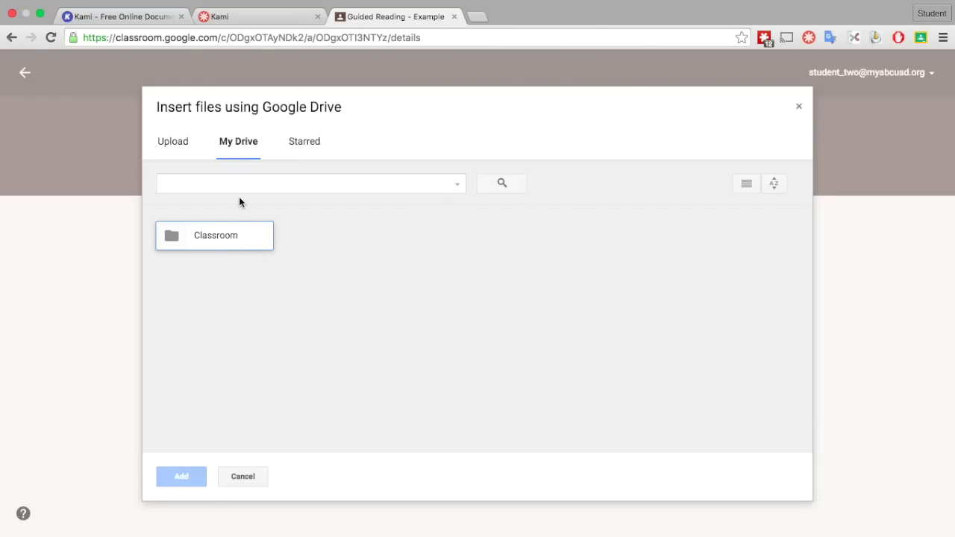
left_click(244, 190)
type("Guided")
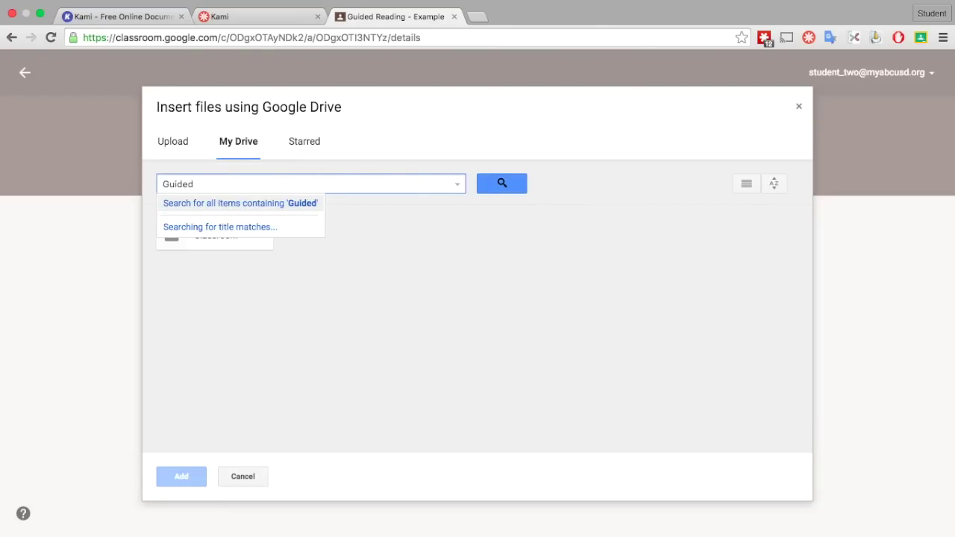
type(" Re")
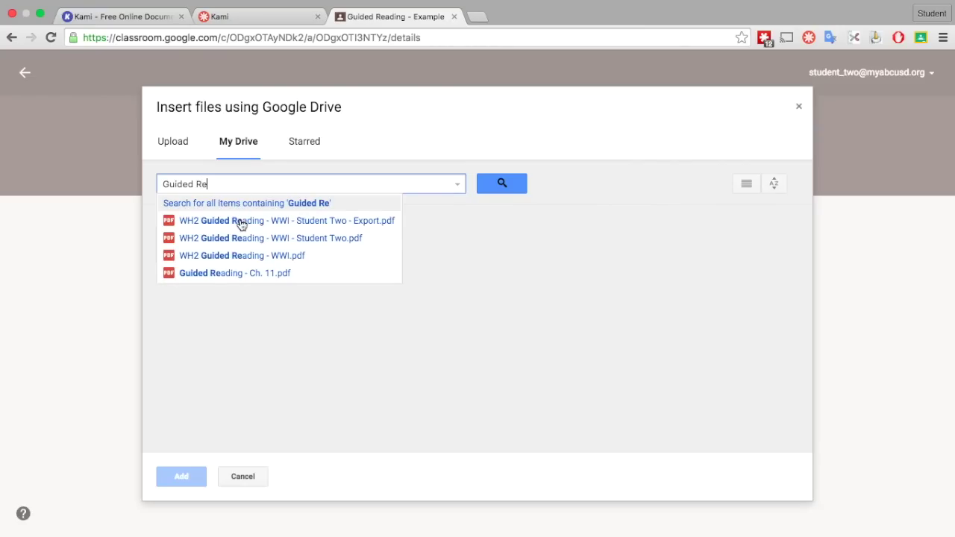
left_click(380, 223)
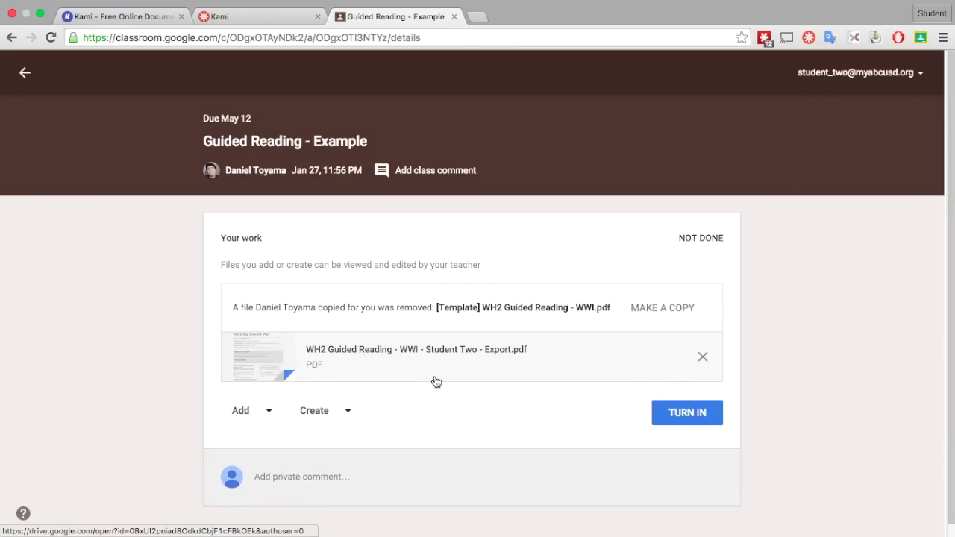
left_click(414, 350)
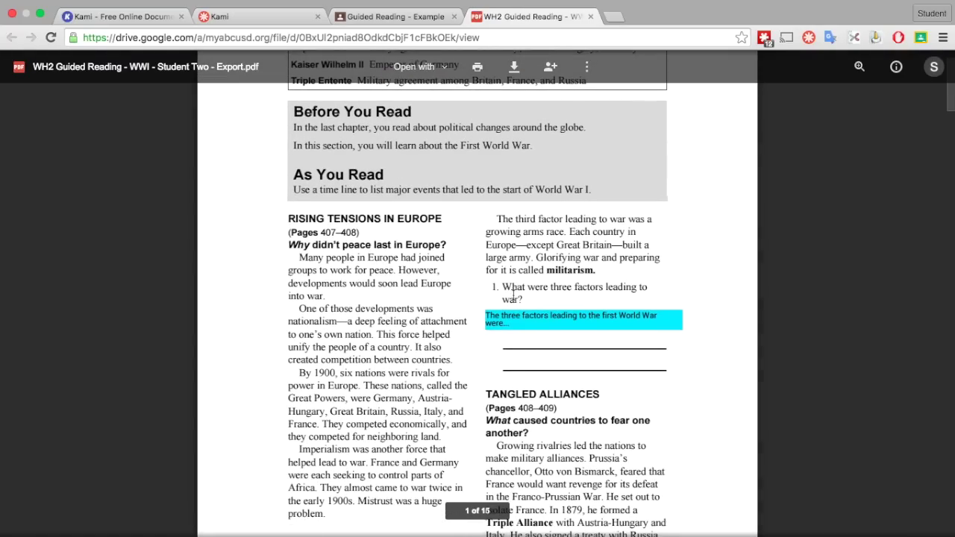
scroll(513, 293, "up", 5)
scroll(456, 311, "down", 6)
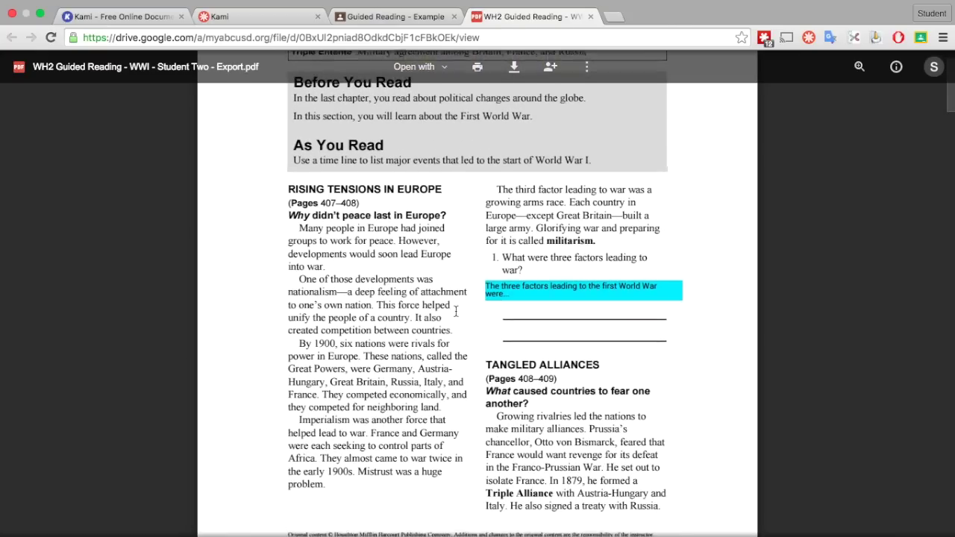
scroll(543, 305, "down", 1)
scroll(565, 155, "up", 5)
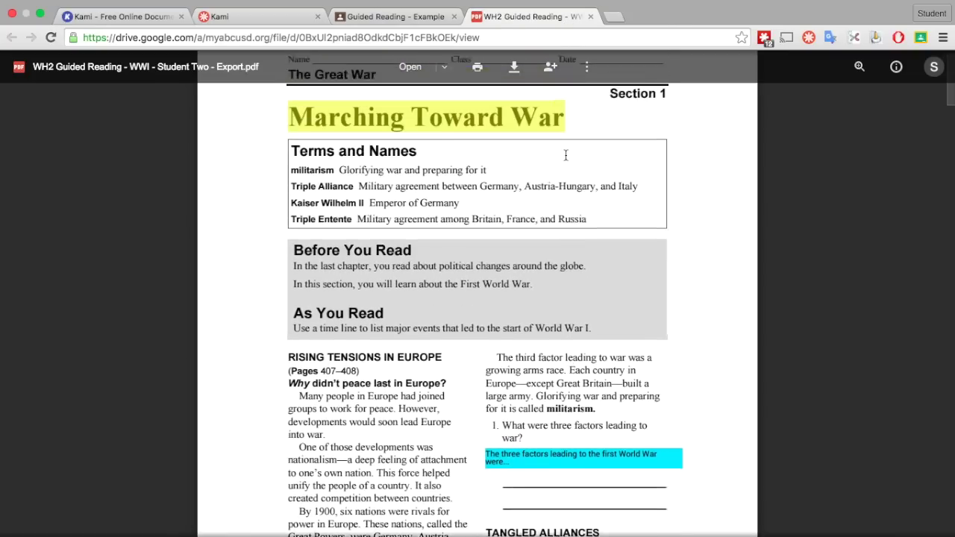
left_click(590, 16)
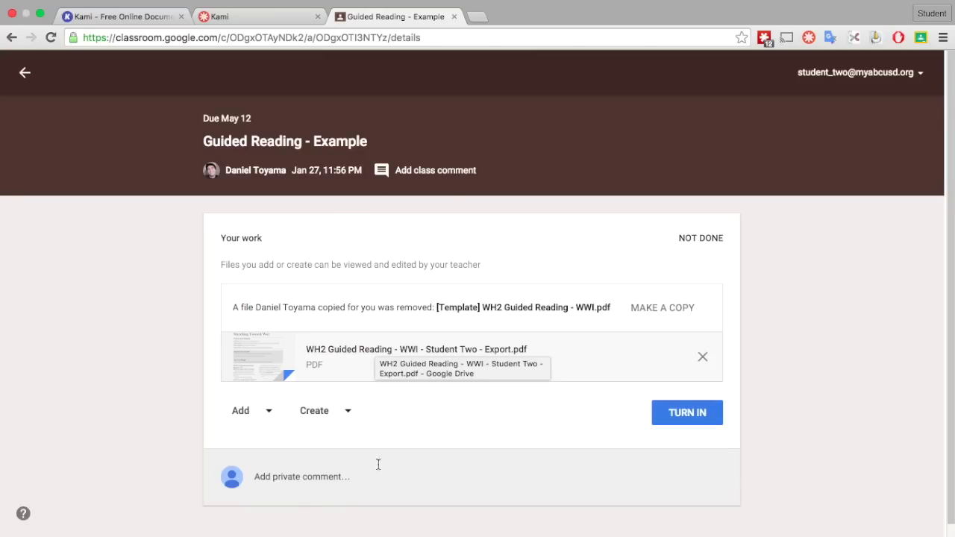
Post the private comment 'This was soooo easy!' and begin turning in the assignment.
left_click(283, 478)
type("Th")
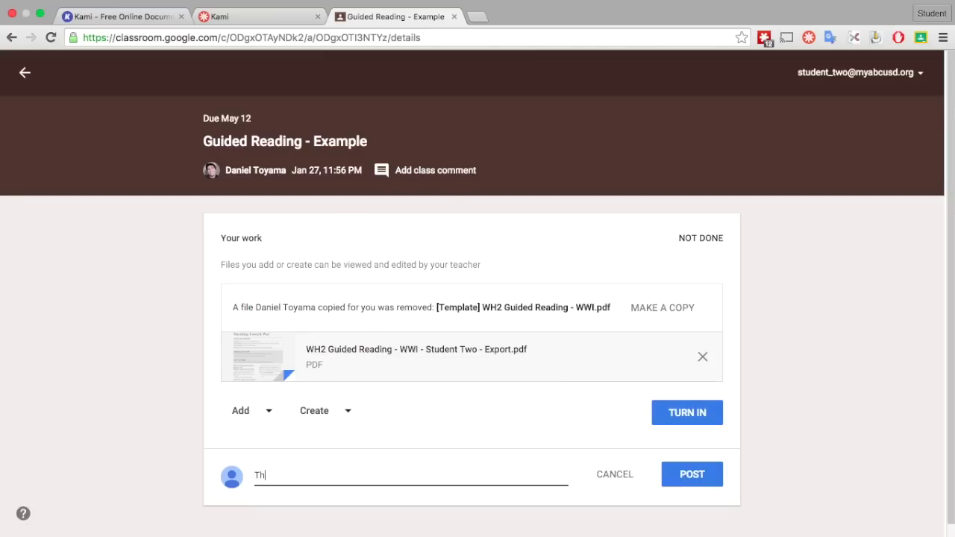
type("is was soooo easy!")
left_click(701, 479)
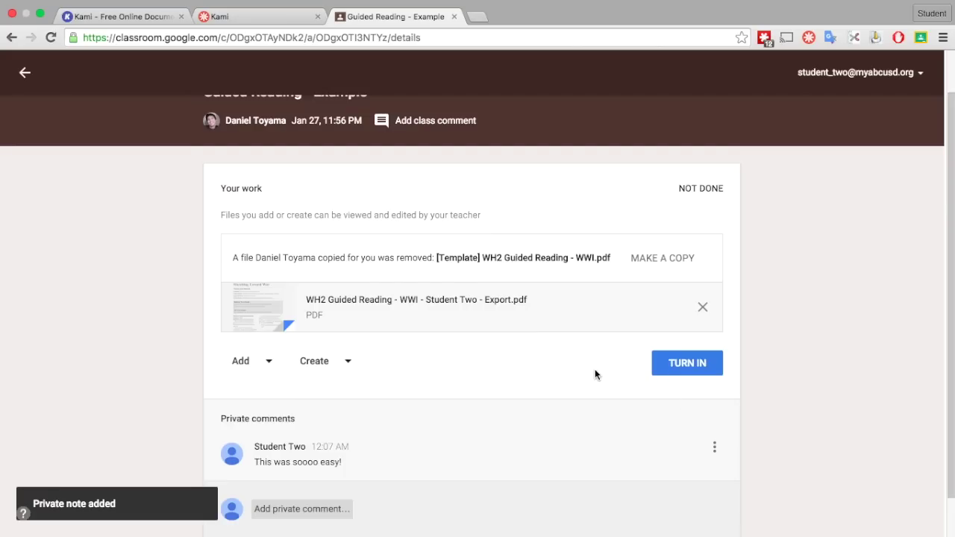
left_click(688, 365)
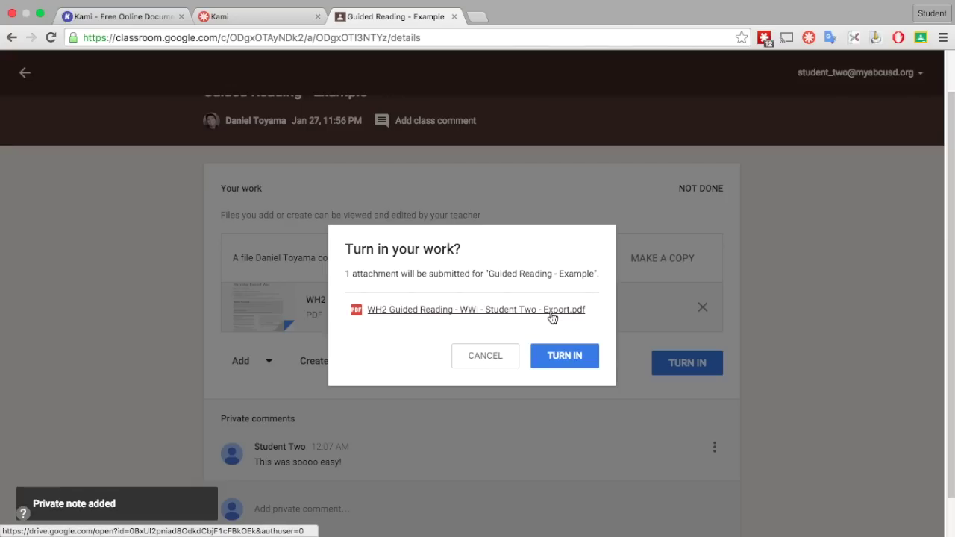
left_click(559, 355)
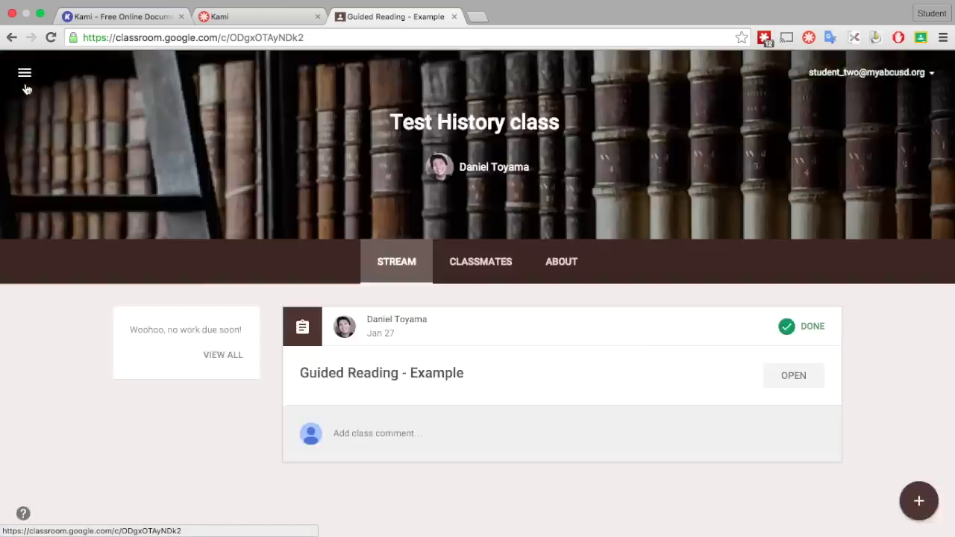
Return to the Test History class stream.
left_click(24, 77)
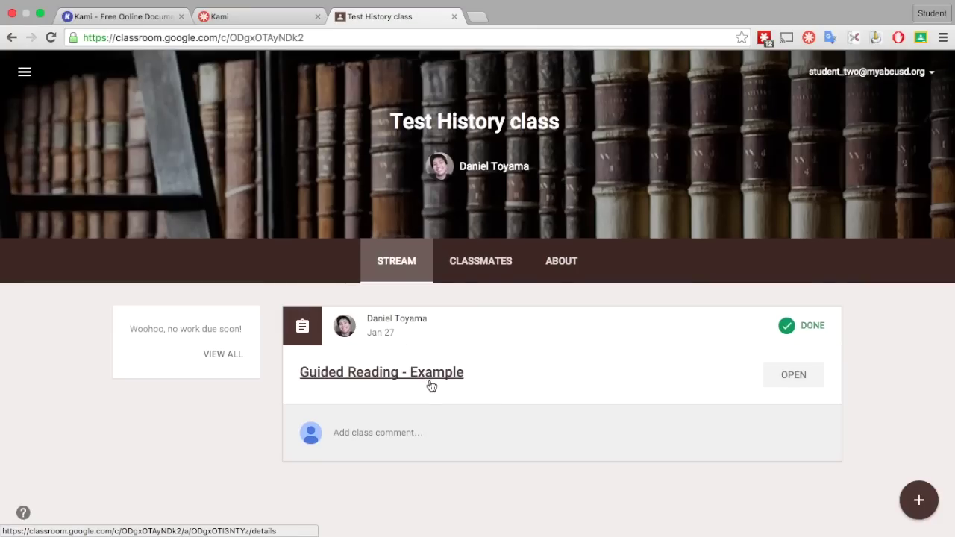